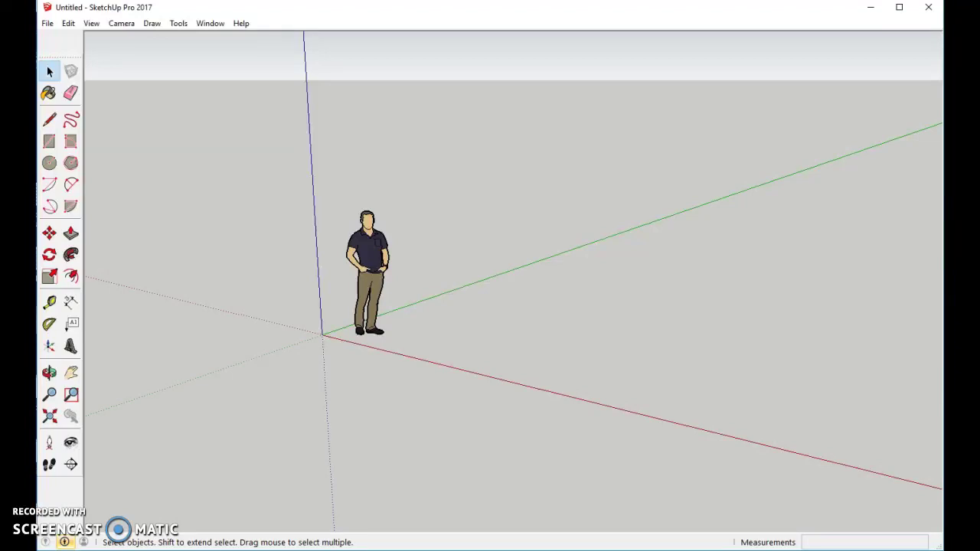
Adjust which toolbars are shown through the View menu's toolbar list
{"action": "left_click", "coordinate": [91, 24]}
{"action": "left_click", "coordinate": [125, 39]}
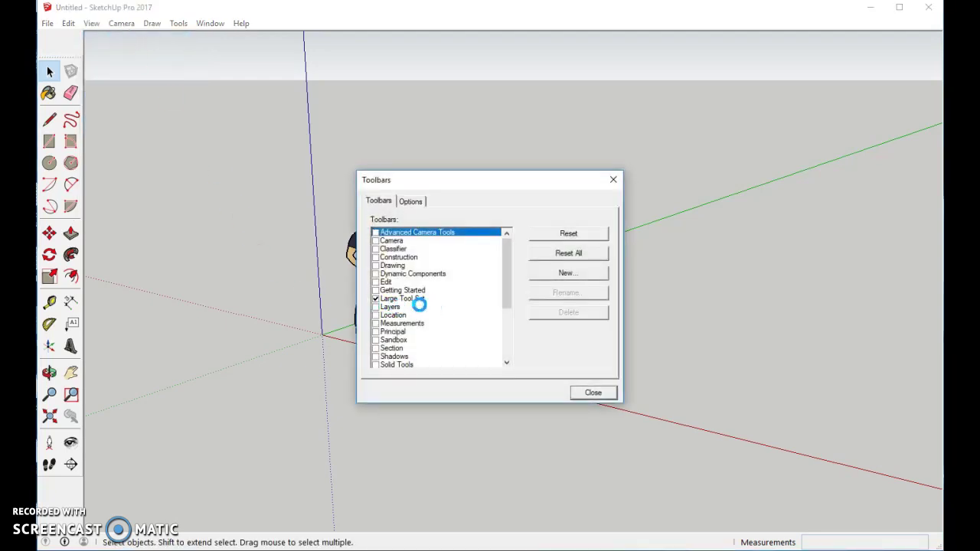
{"action": "left_click", "coordinate": [594, 394]}
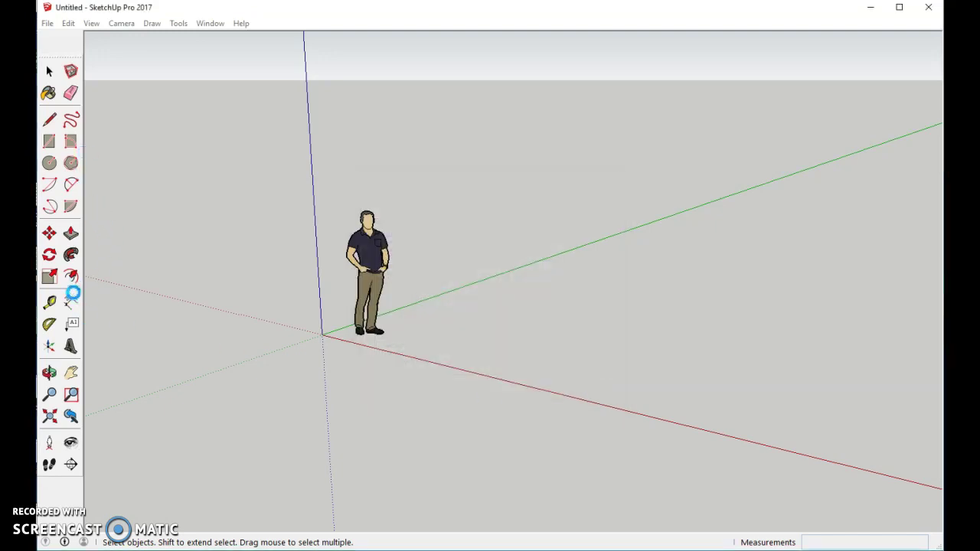
Draw a rectangular ground slab starting from the origin
{"action": "left_click", "coordinate": [49, 142]}
{"action": "left_click", "coordinate": [323, 334]}
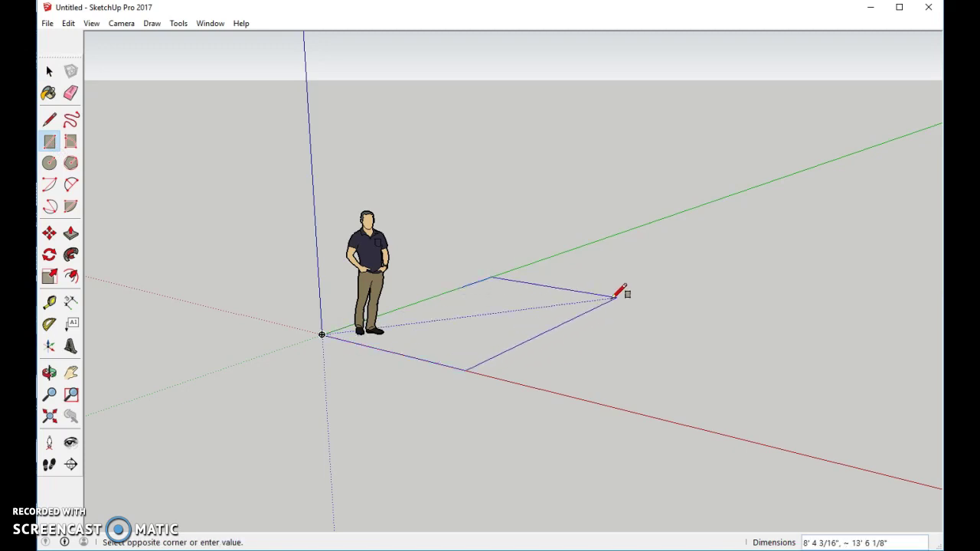
{"action": "left_click", "coordinate": [699, 298]}
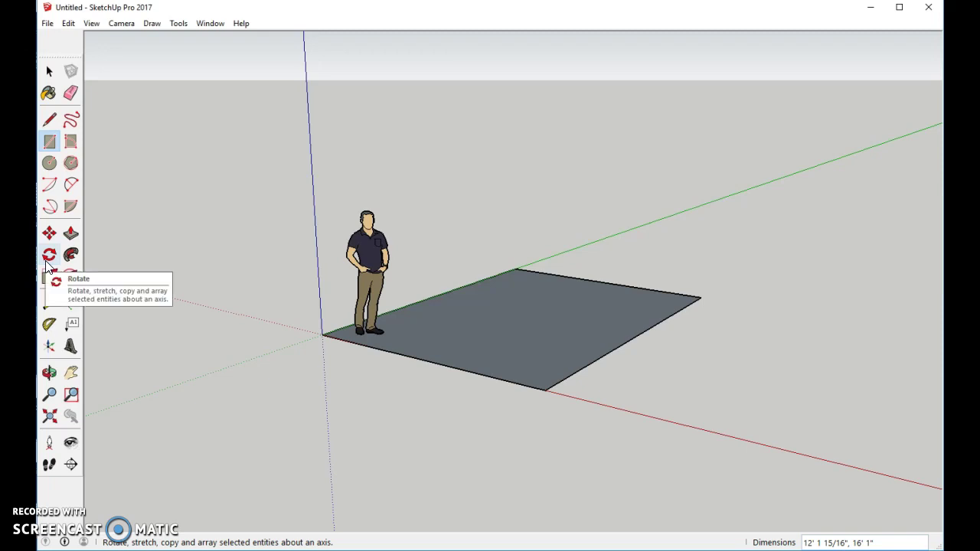
Draw a circle of radius 1' 4 1/4" near the middle of the slab
{"action": "left_click", "coordinate": [49, 163]}
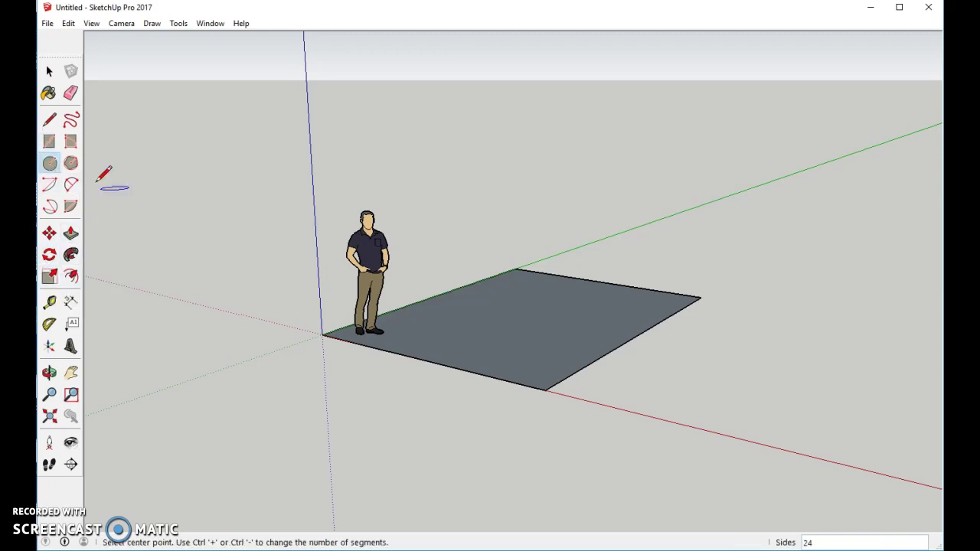
{"action": "left_click", "coordinate": [483, 323]}
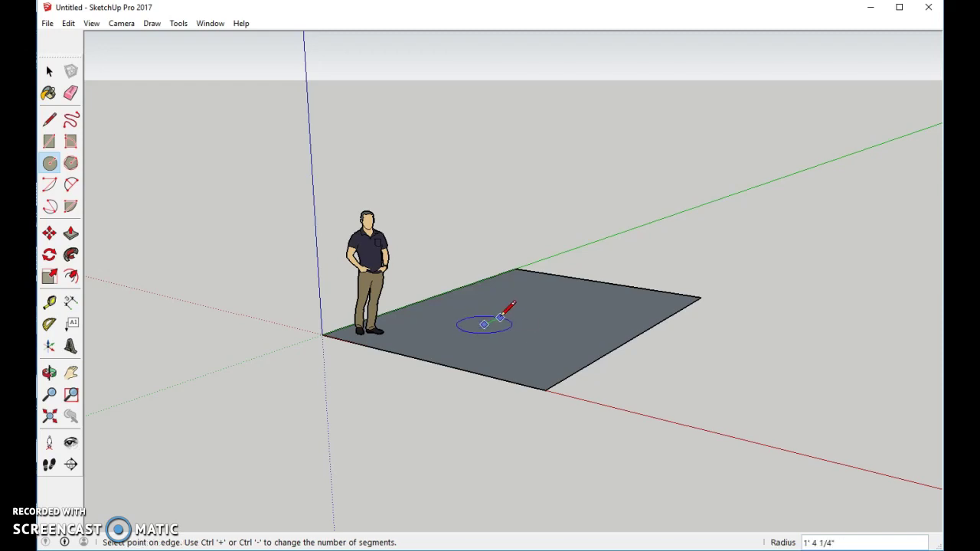
{"action": "left_click", "coordinate": [497, 315]}
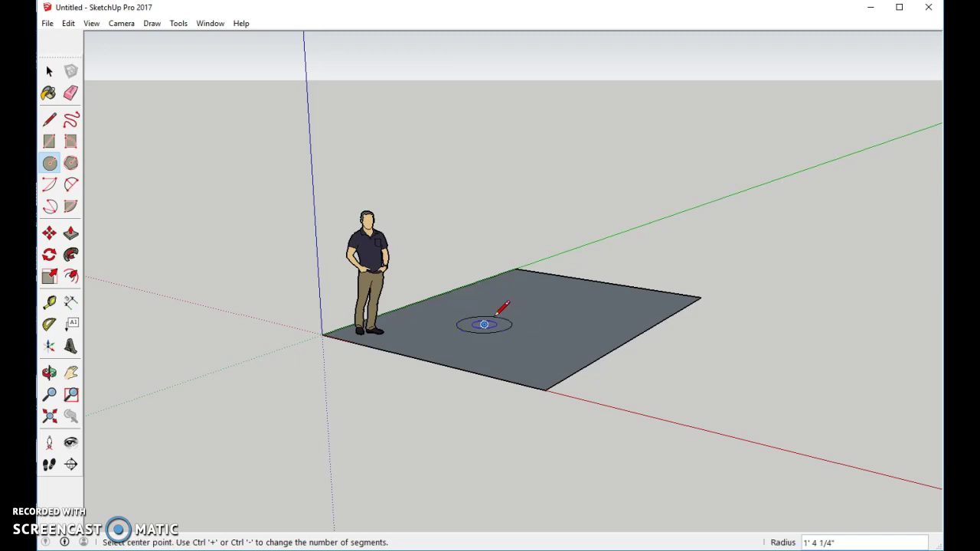
Push/pull the circle upward into a cylindrical post about 7' 4 1/8" tall
{"action": "left_click", "coordinate": [70, 233]}
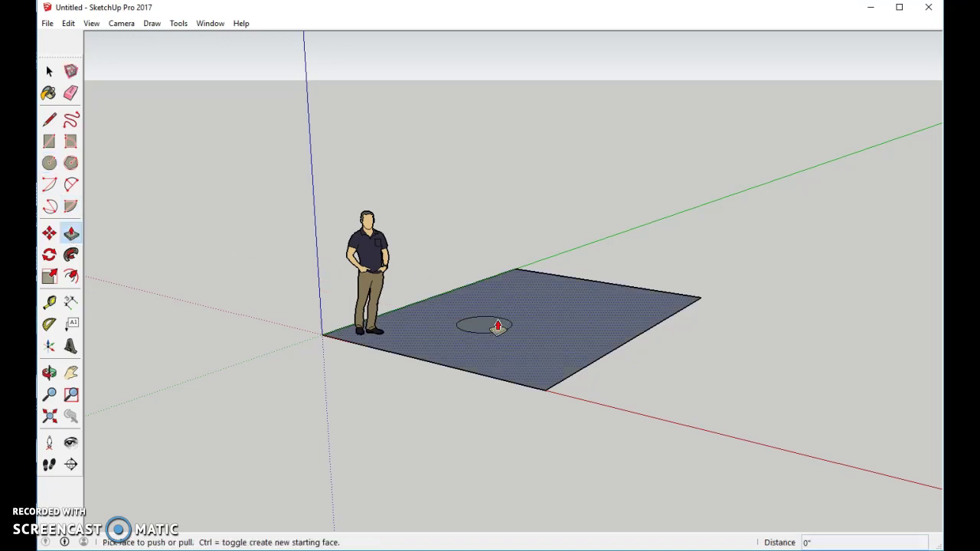
{"action": "left_click_drag", "start_coordinate": [492, 326], "coordinate": [495, 174]}
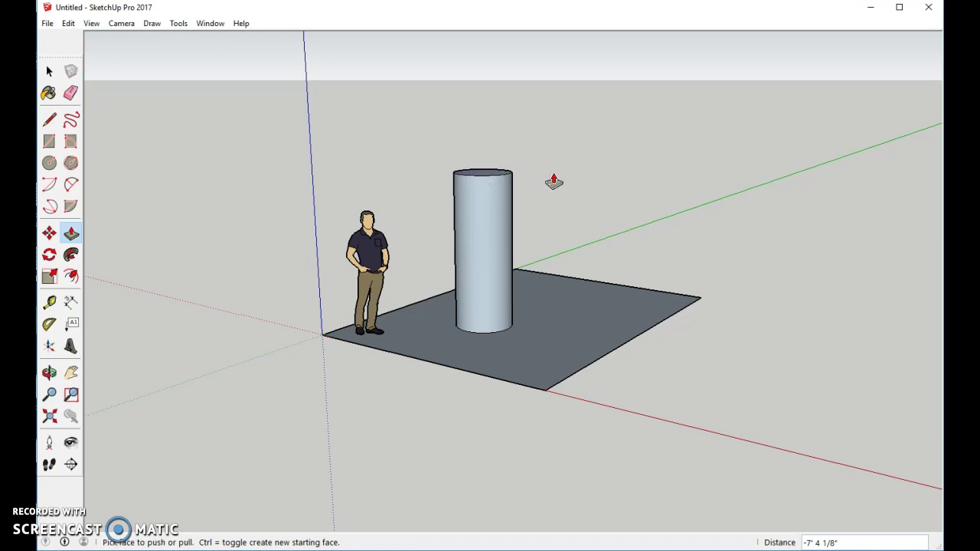
{"action": "middle_click_drag", "start_coordinate": [554, 181], "coordinate": [551, 289]}
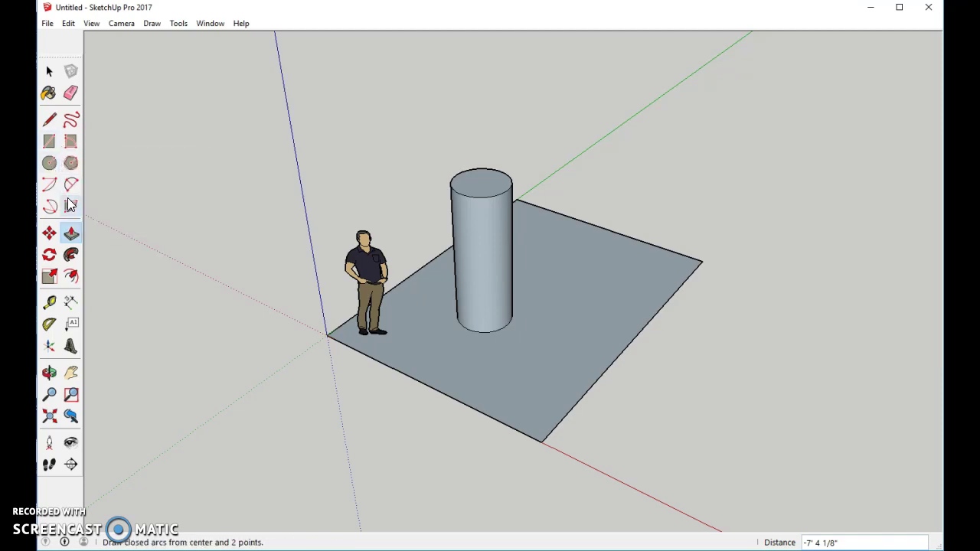
Offset the post's top edge outward about 5 feet into a wide circular face
{"action": "left_click", "coordinate": [73, 281]}
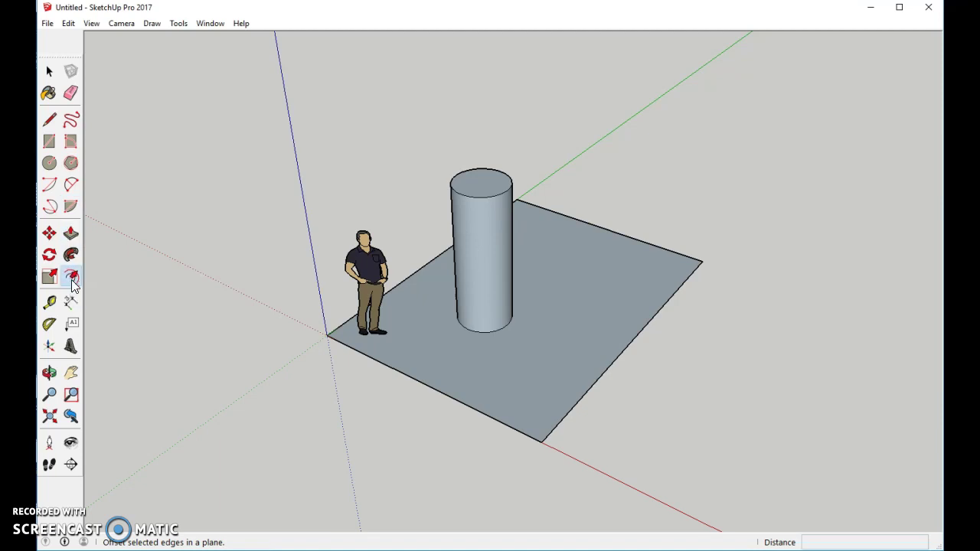
{"action": "left_click", "coordinate": [508, 184]}
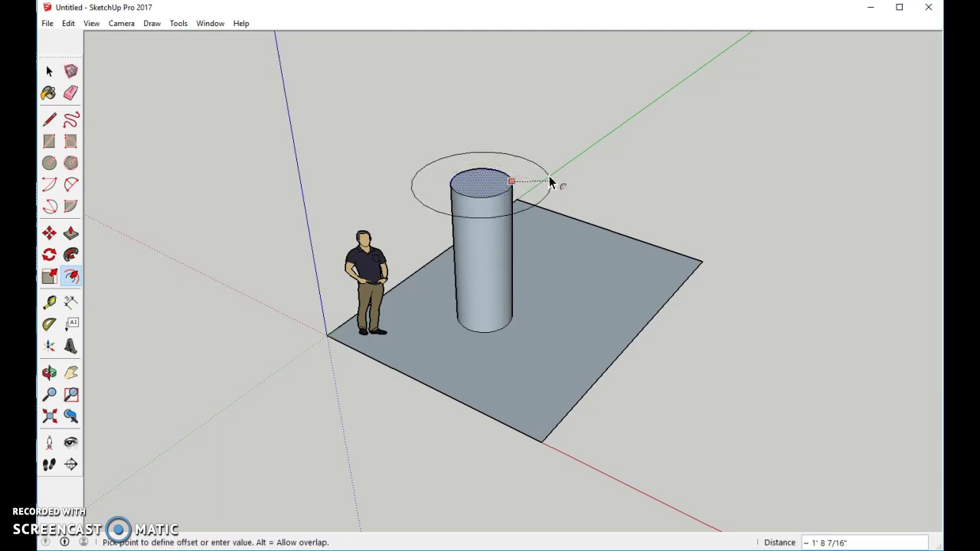
{"action": "left_click", "coordinate": [635, 179]}
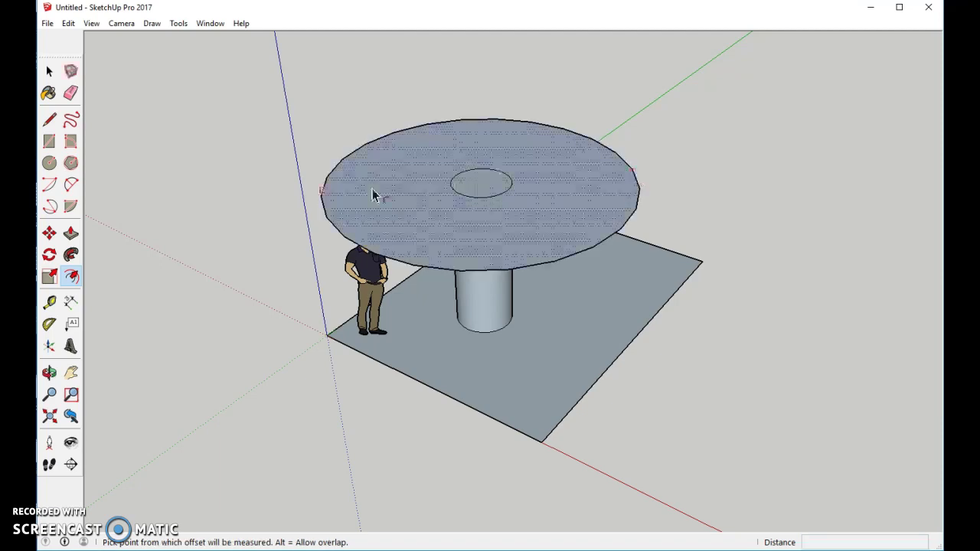
Extrude the wide circular face into a thick disc roof
{"action": "left_click", "coordinate": [70, 233]}
{"action": "left_click", "coordinate": [473, 228]}
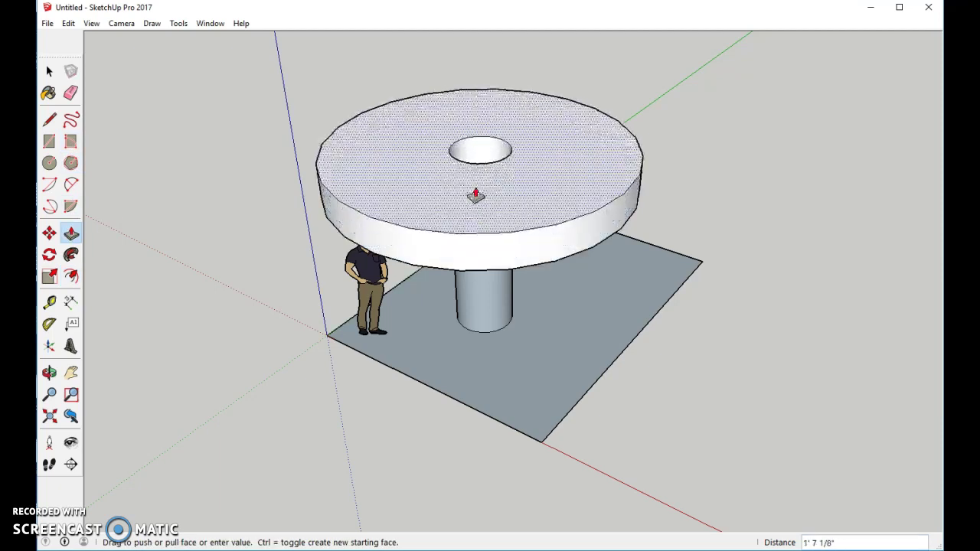
{"action": "left_click", "coordinate": [640, 132]}
{"action": "middle_click_drag", "start_coordinate": [651, 100], "coordinate": [536, 191]}
Pull the post's centre face up so it rises 1' 6 3/16" above the roof
{"action": "left_click", "coordinate": [473, 179]}
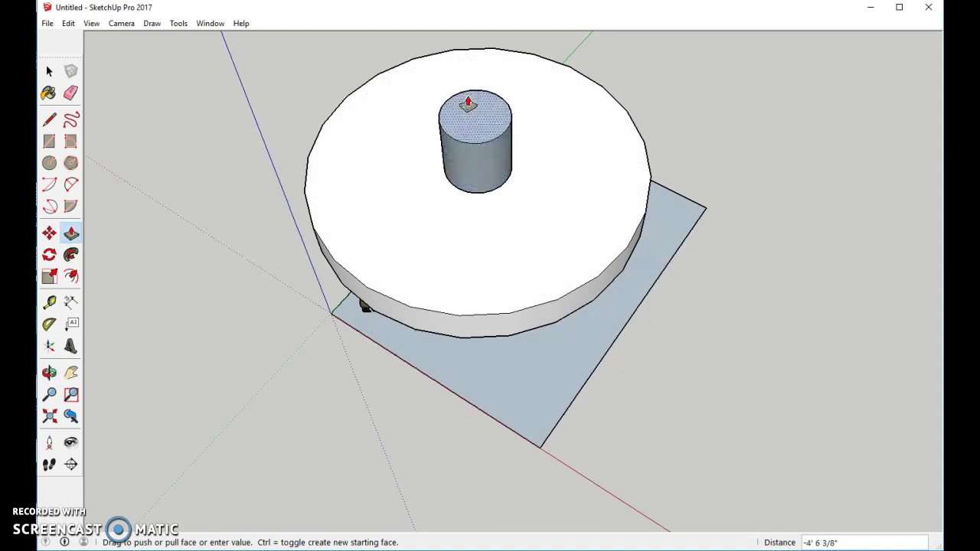
{"action": "left_click", "coordinate": [467, 105]}
{"action": "left_click", "coordinate": [473, 114]}
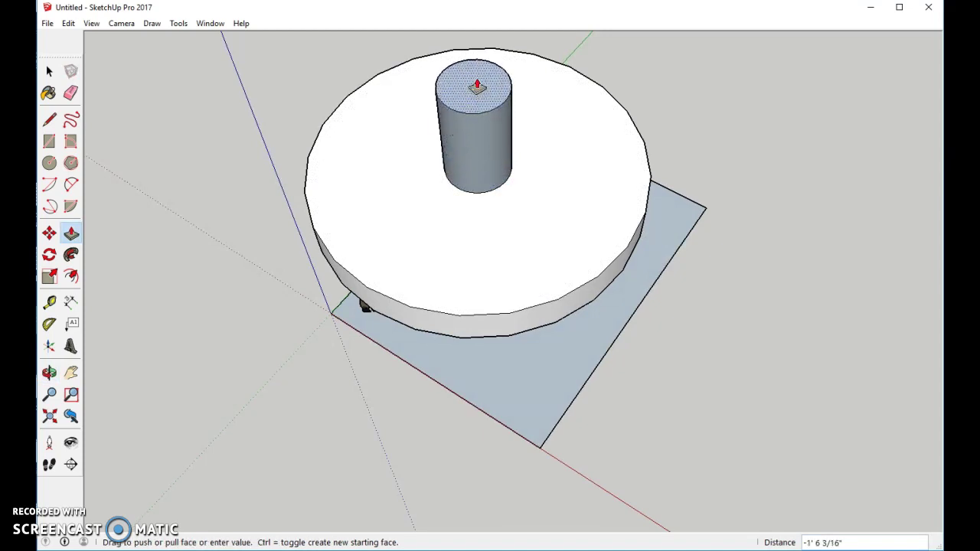
{"action": "left_click", "coordinate": [468, 80]}
{"action": "middle_click_drag", "start_coordinate": [394, 463], "coordinate": [433, 162]}
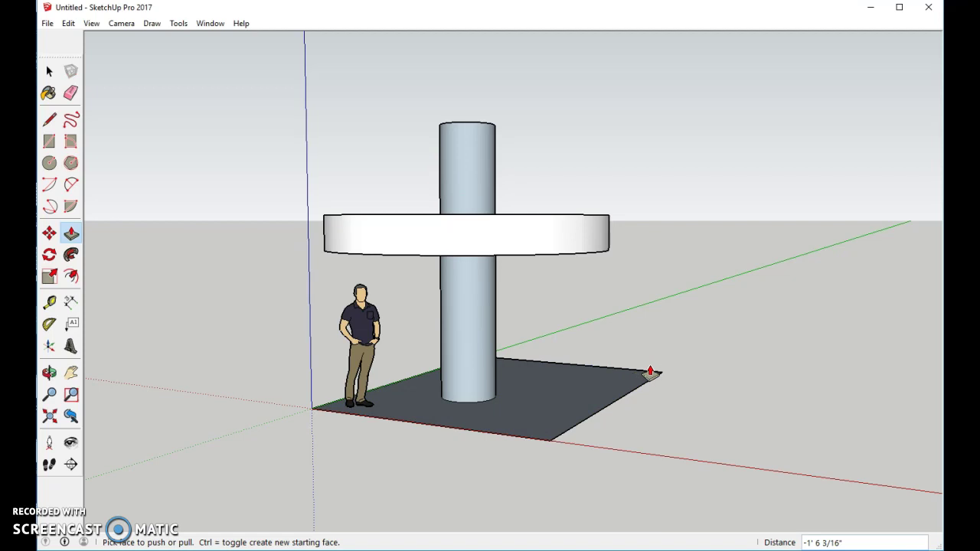
Draw a 5' 5 5/16" by 3' 11 7/16" rectangle on the slab beside the post
{"action": "scroll", "coordinate": [650, 373], "scroll_direction": "up", "scroll_amount": 5}
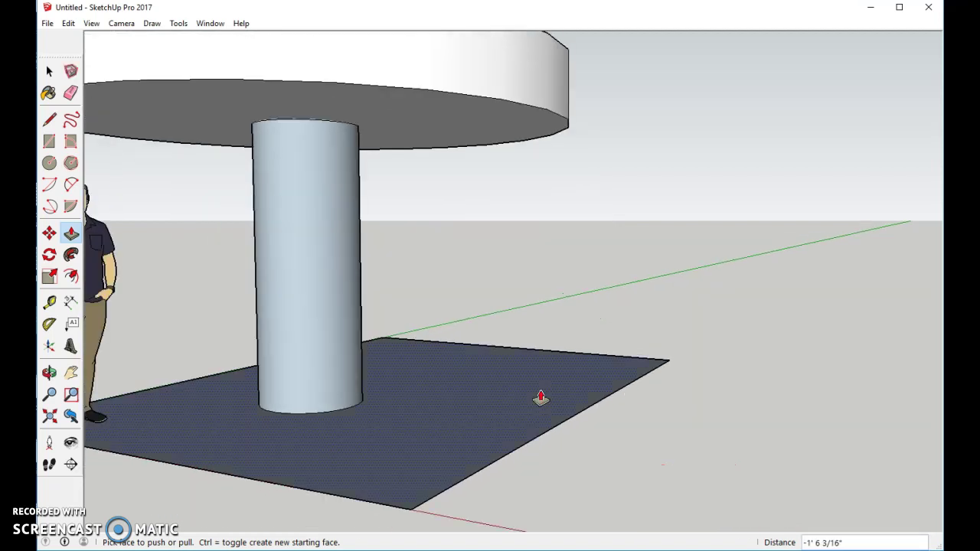
{"action": "left_click", "coordinate": [49, 141]}
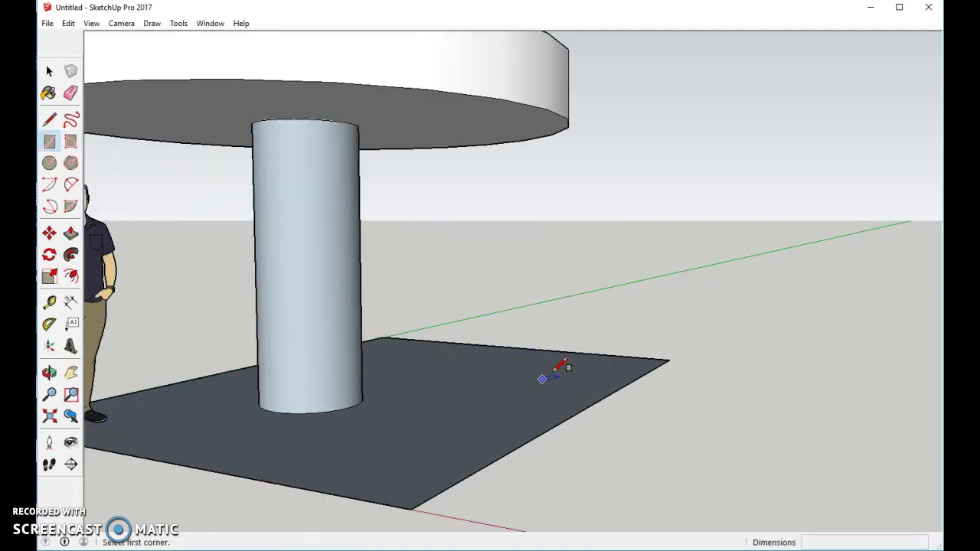
{"action": "left_click", "coordinate": [477, 356]}
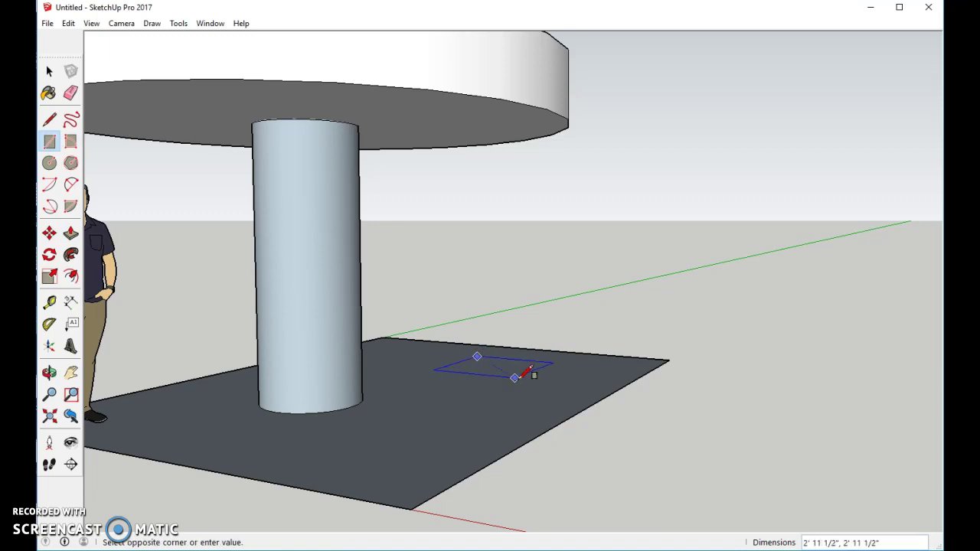
{"action": "left_click", "coordinate": [578, 391]}
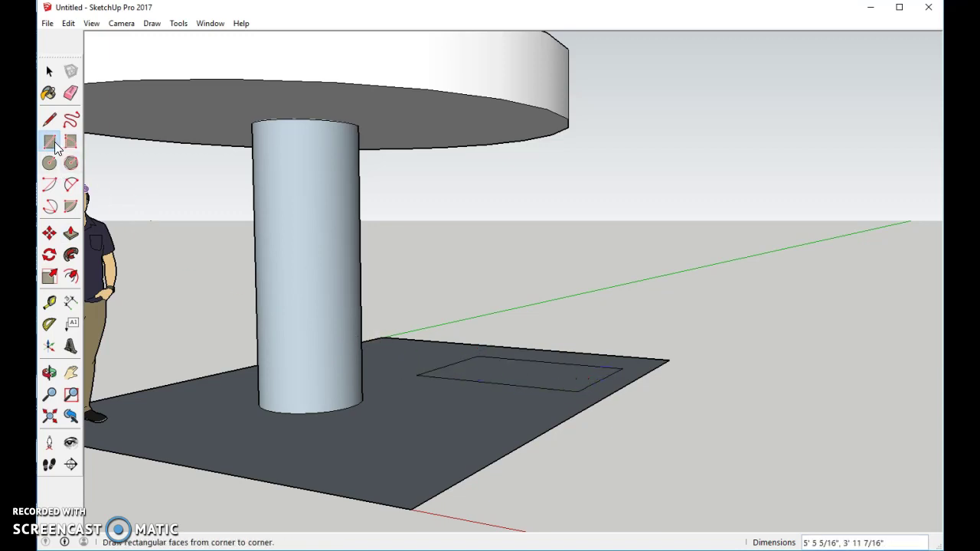
Extrude the rectangle 2' 10" upward into a box
{"action": "left_click", "coordinate": [72, 236]}
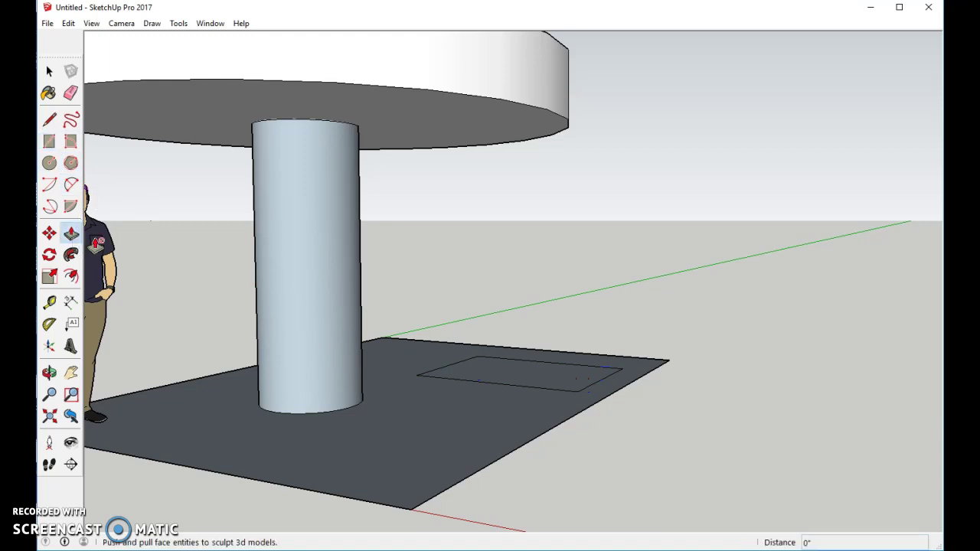
{"action": "left_click_drag", "start_coordinate": [503, 375], "coordinate": [510, 287]}
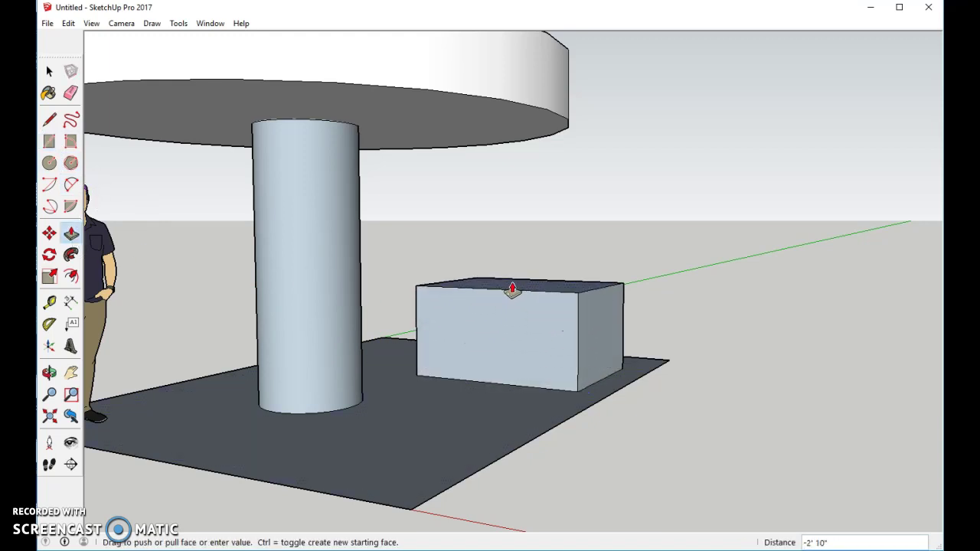
{"action": "middle_click_drag", "start_coordinate": [594, 228], "coordinate": [558, 307]}
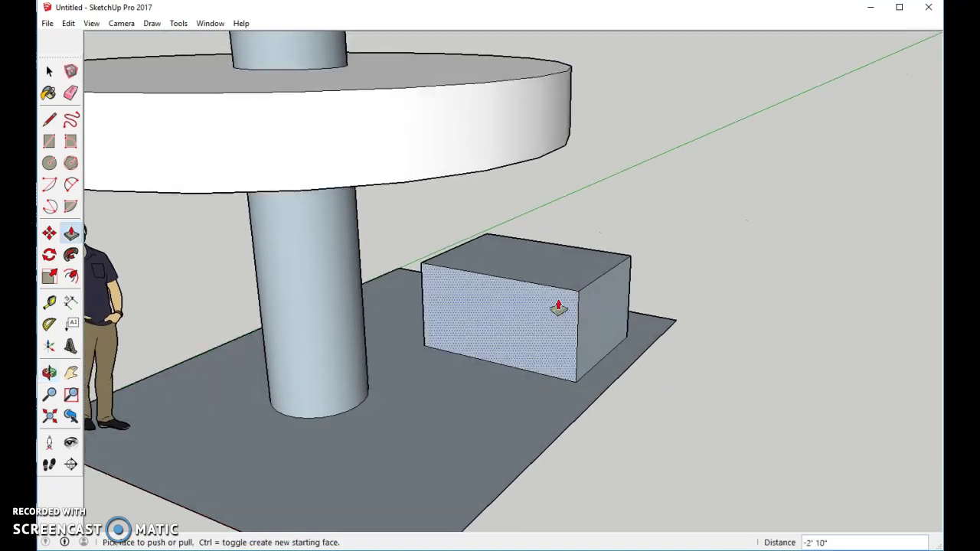
Draw a line across the box top, splitting it in half
{"action": "left_click", "coordinate": [49, 120]}
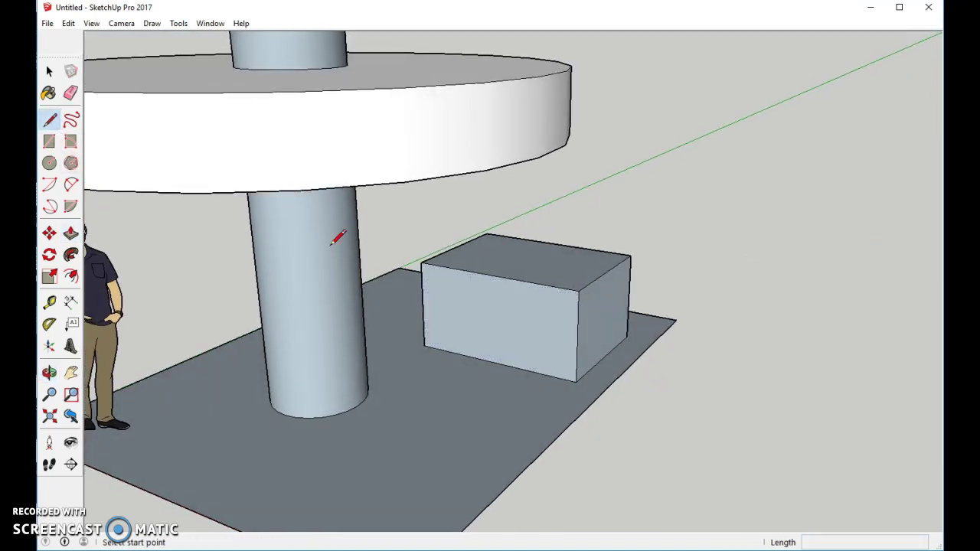
{"action": "left_click", "coordinate": [456, 247]}
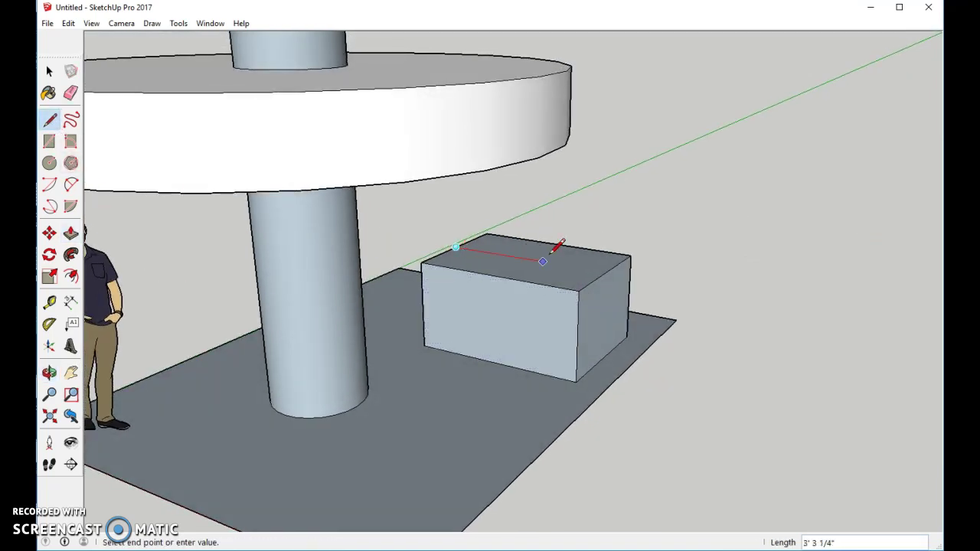
{"action": "left_click", "coordinate": [607, 271]}
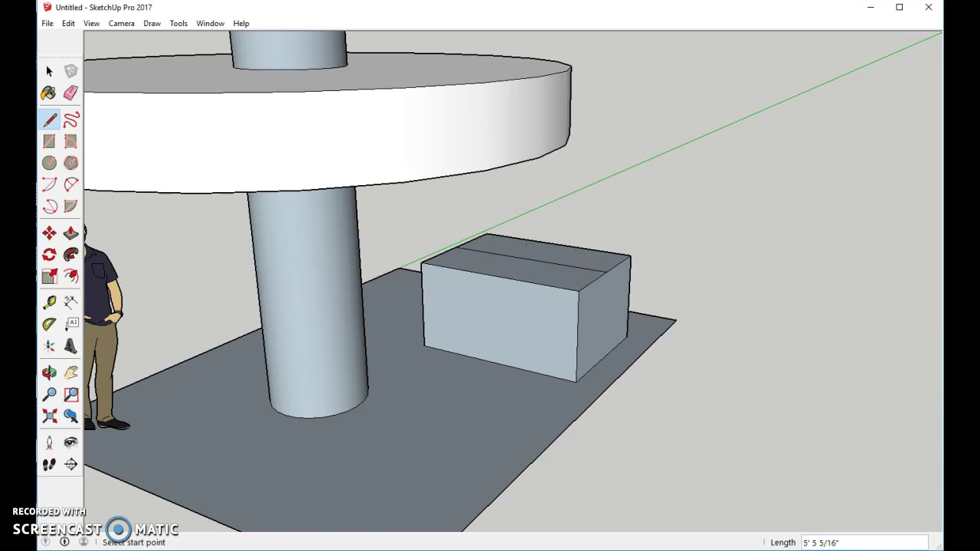
Push the front half of the box top down to seat height
{"action": "left_click", "coordinate": [70, 232]}
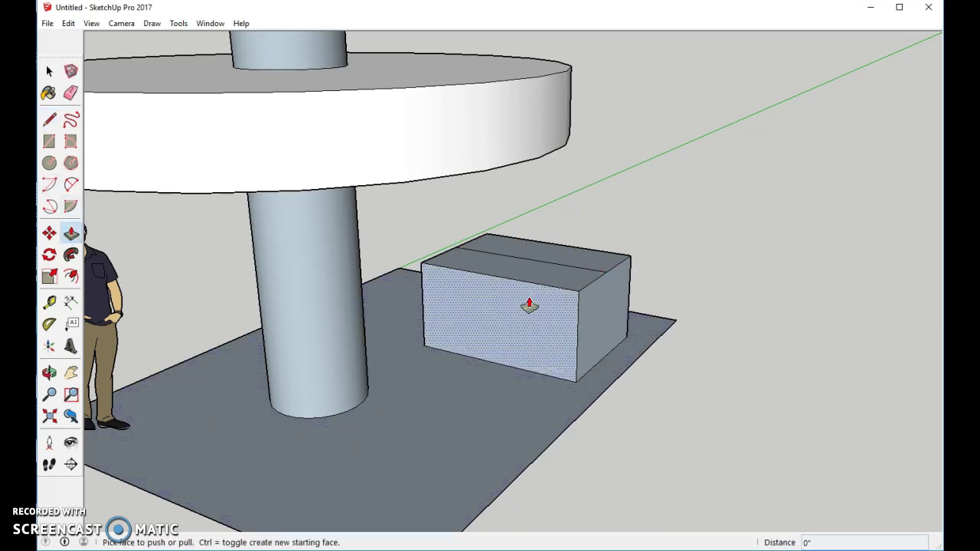
{"action": "left_click", "coordinate": [533, 276]}
{"action": "left_click", "coordinate": [533, 316]}
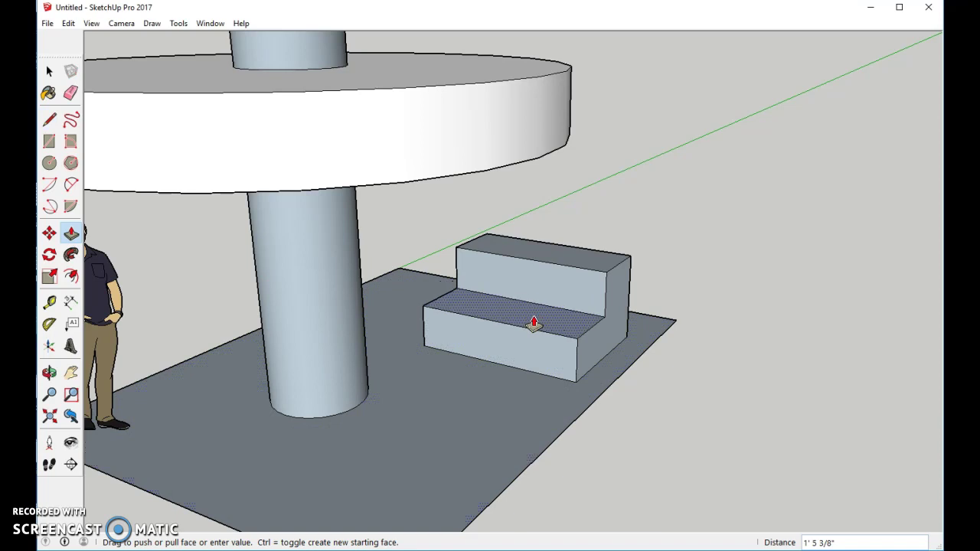
{"action": "middle_click_drag", "start_coordinate": [719, 272], "coordinate": [475, 279]}
{"action": "middle_click_drag", "start_coordinate": [863, 329], "coordinate": [715, 313]}
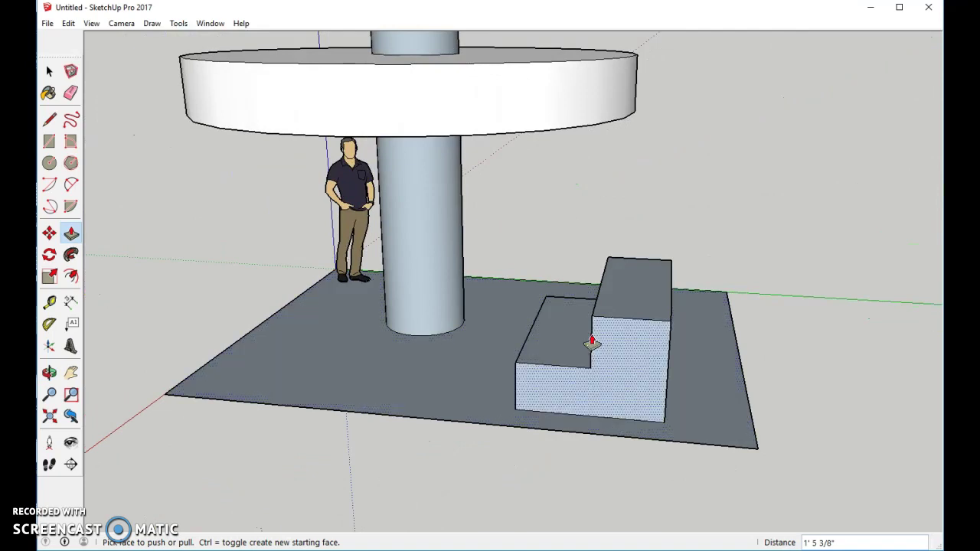
{"action": "middle_click_drag", "start_coordinate": [431, 357], "coordinate": [744, 314]}
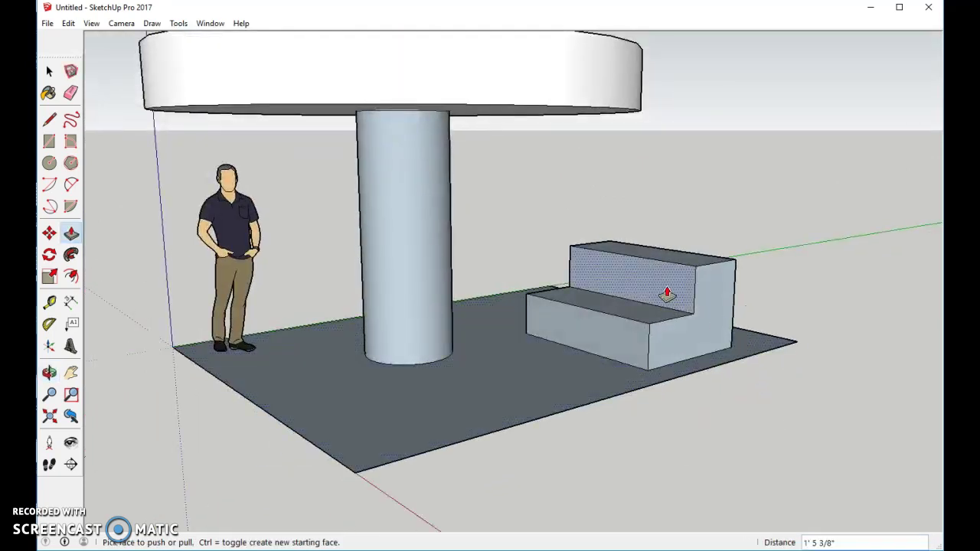
Push the upper riser back into a thin backrest and make the seat shallower
{"action": "left_click_drag", "start_coordinate": [663, 291], "coordinate": [695, 288]}
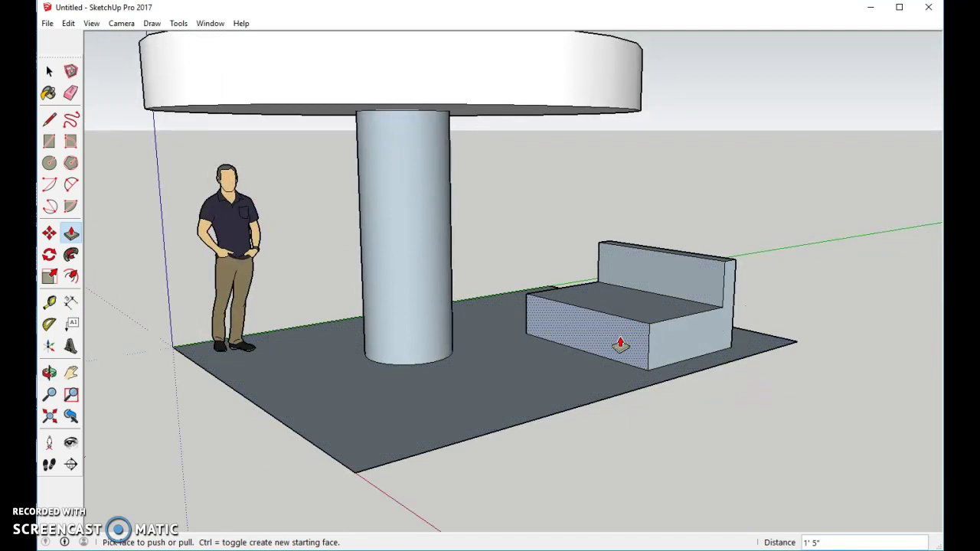
{"action": "left_click_drag", "start_coordinate": [619, 343], "coordinate": [662, 341]}
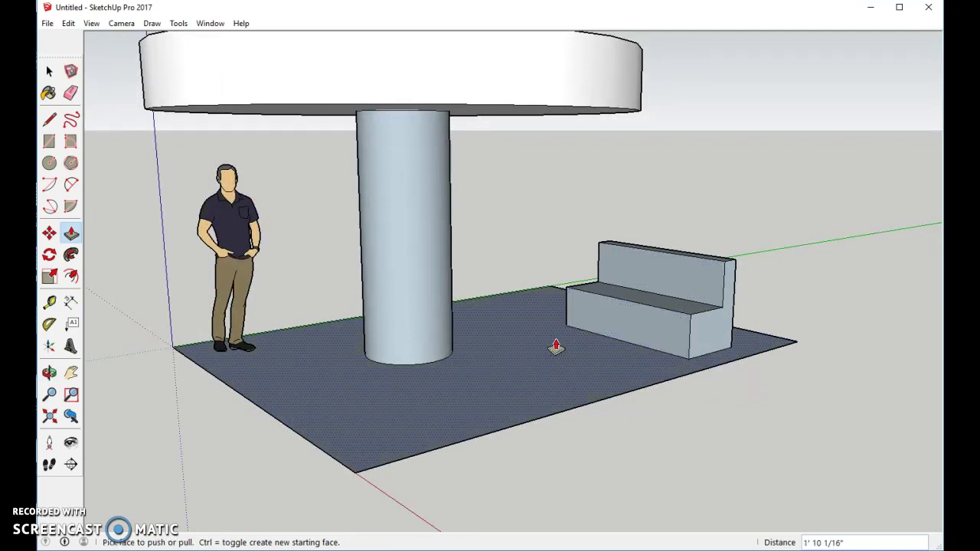
{"action": "middle_click_drag", "start_coordinate": [551, 344], "coordinate": [672, 344]}
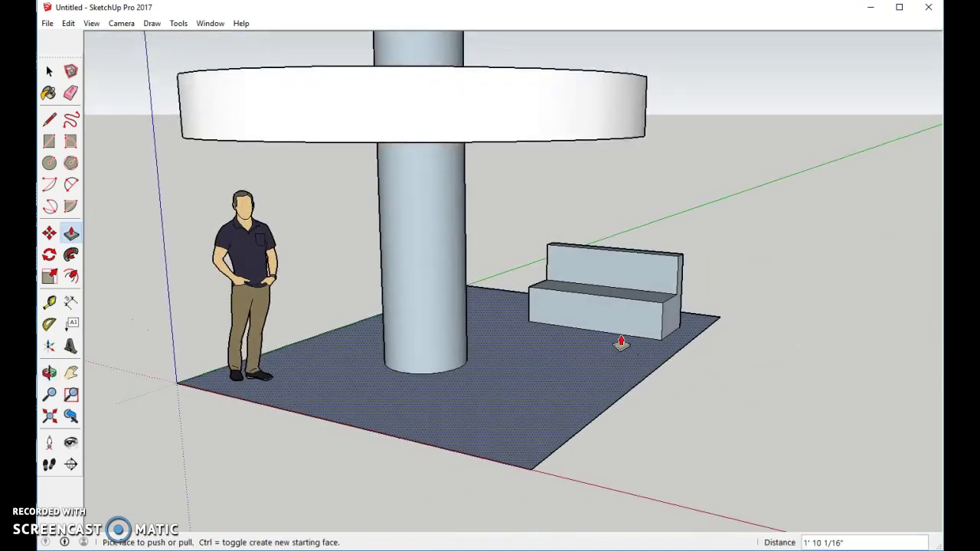
Draw a rectangle on the lower front of the bench
{"action": "left_click", "coordinate": [49, 142]}
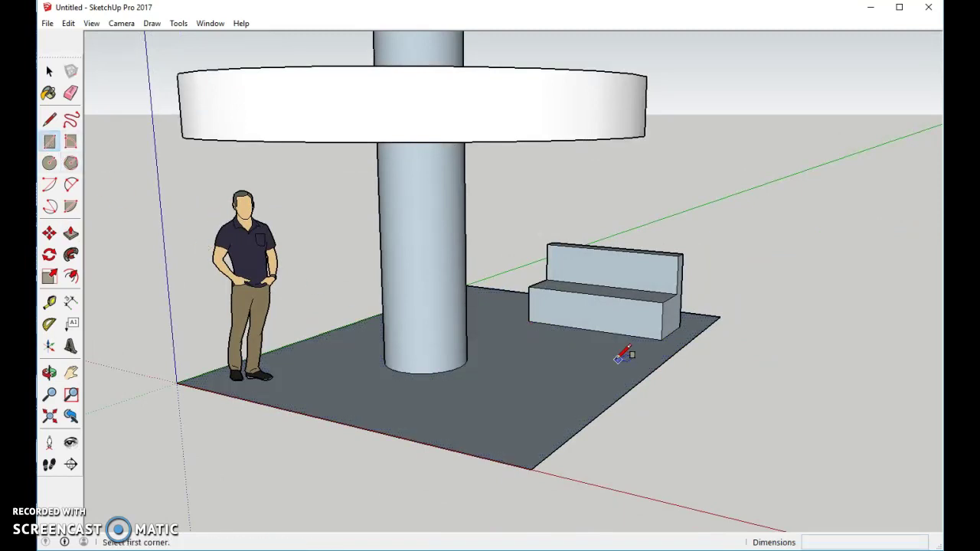
{"action": "left_click", "coordinate": [543, 323]}
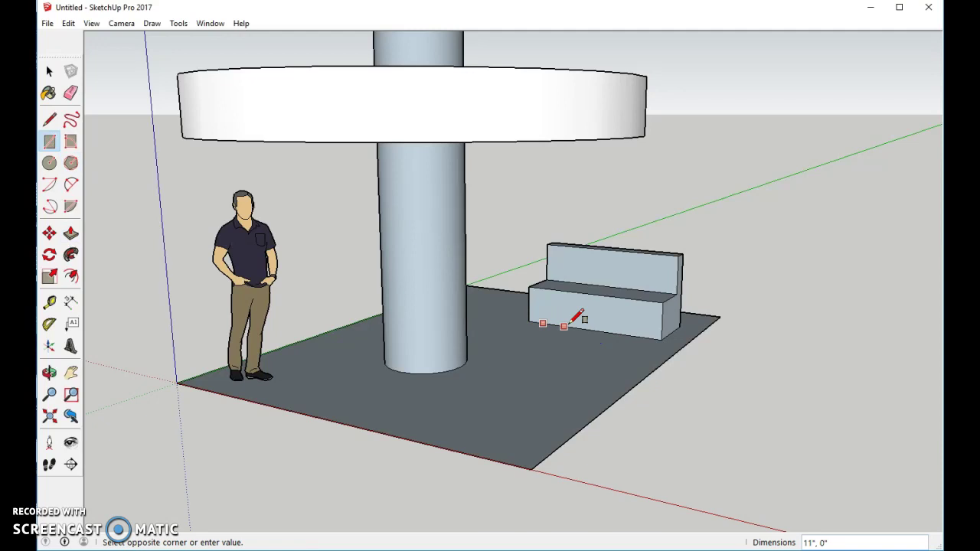
{"action": "left_click", "coordinate": [651, 313]}
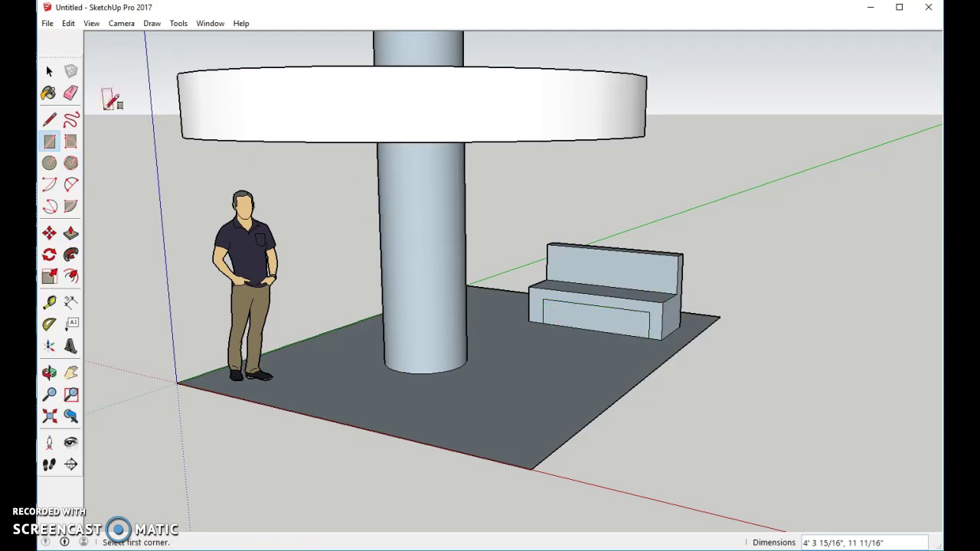
Push the rectangle through the base so the seat rests on two end supports
{"action": "left_click", "coordinate": [72, 232]}
{"action": "left_click", "coordinate": [627, 328]}
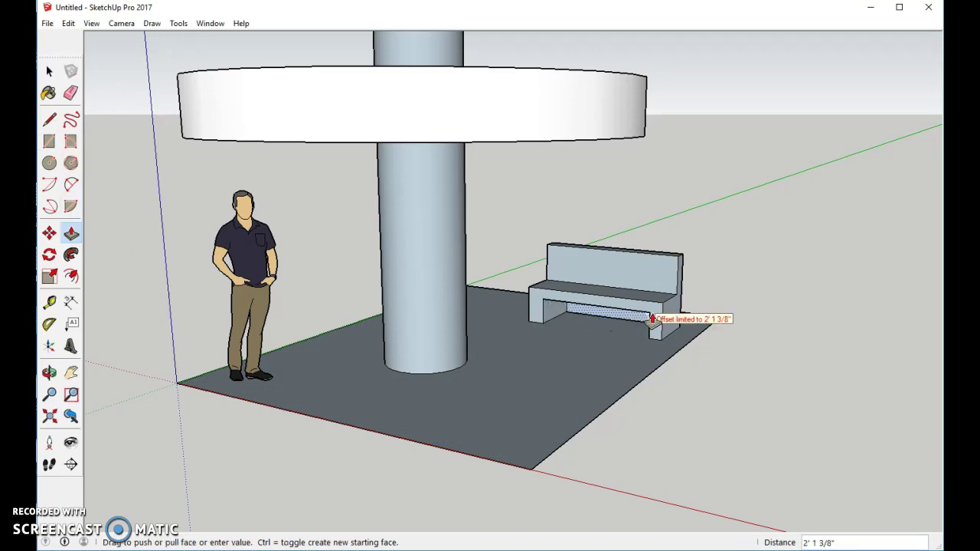
{"action": "left_click", "coordinate": [651, 319]}
{"action": "mouse_move", "coordinate": [776, 299]}
{"action": "middle_mouse_down"}
{"action": "mouse_move", "coordinate": [721, 324]}
{"action": "mouse_move", "coordinate": [553, 299]}
{"action": "mouse_move", "coordinate": [767, 302]}
{"action": "middle_mouse_up"}
{"action": "scroll", "coordinate": [586, 229], "scroll_direction": "down", "scroll_amount": 5}
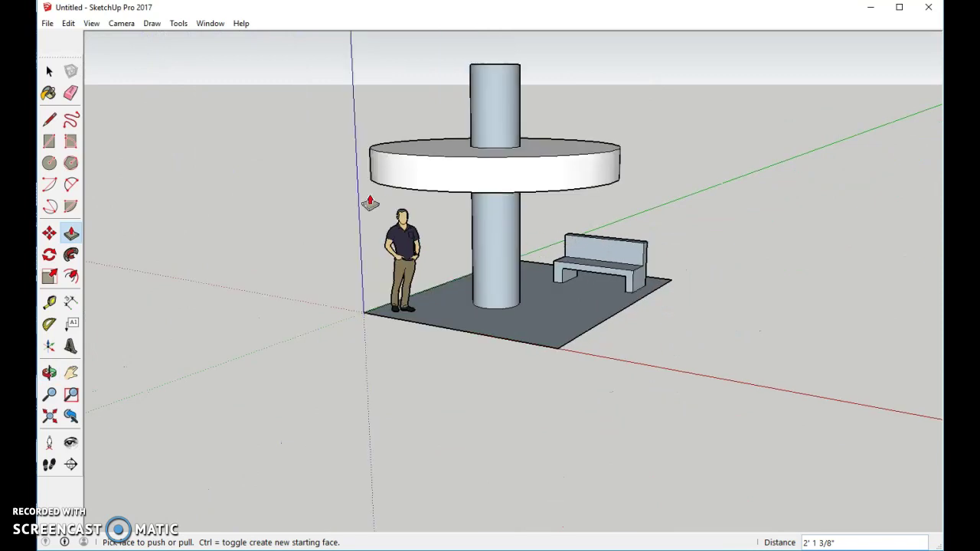
{"action": "left_click", "coordinate": [50, 94]}
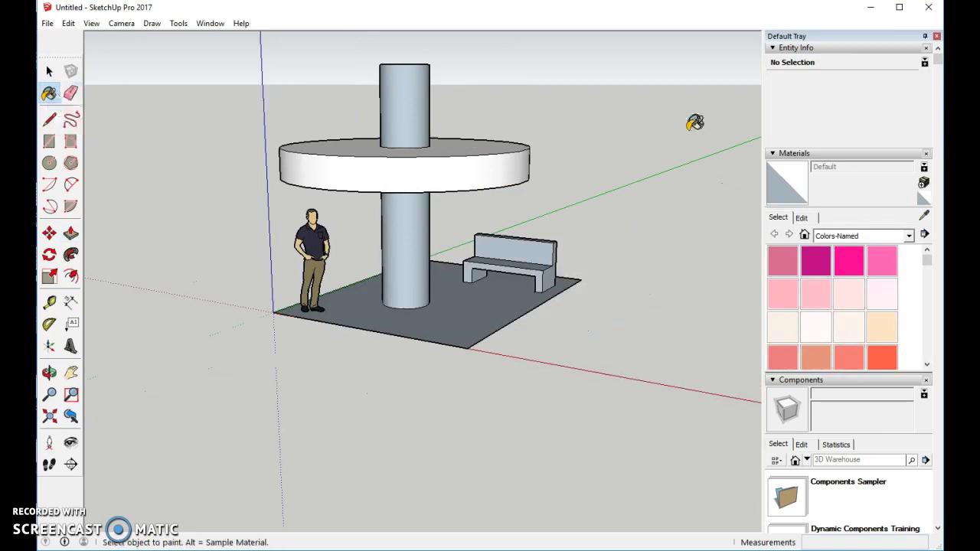
Choose Ornate Tile 02 from the Tile materials collection
{"action": "left_click", "coordinate": [909, 237]}
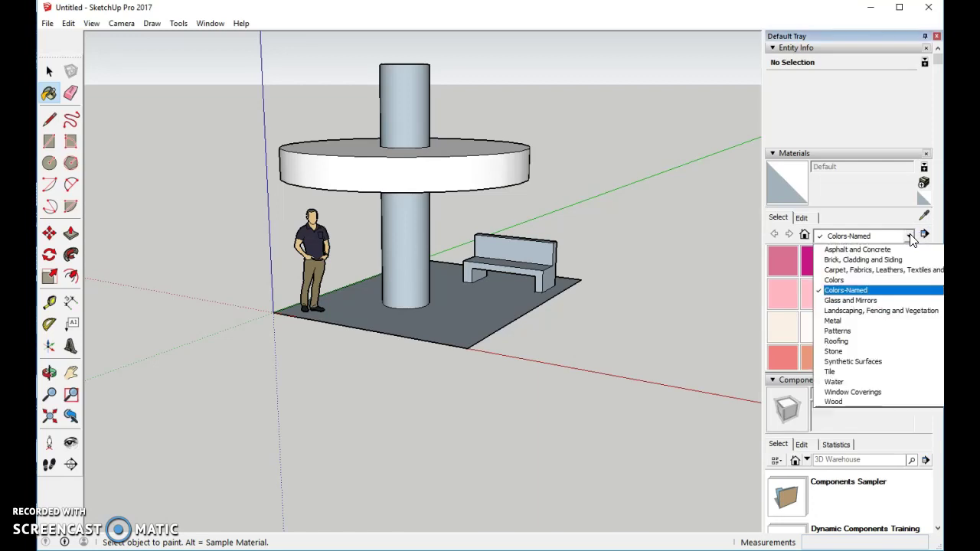
{"action": "left_click", "coordinate": [840, 373]}
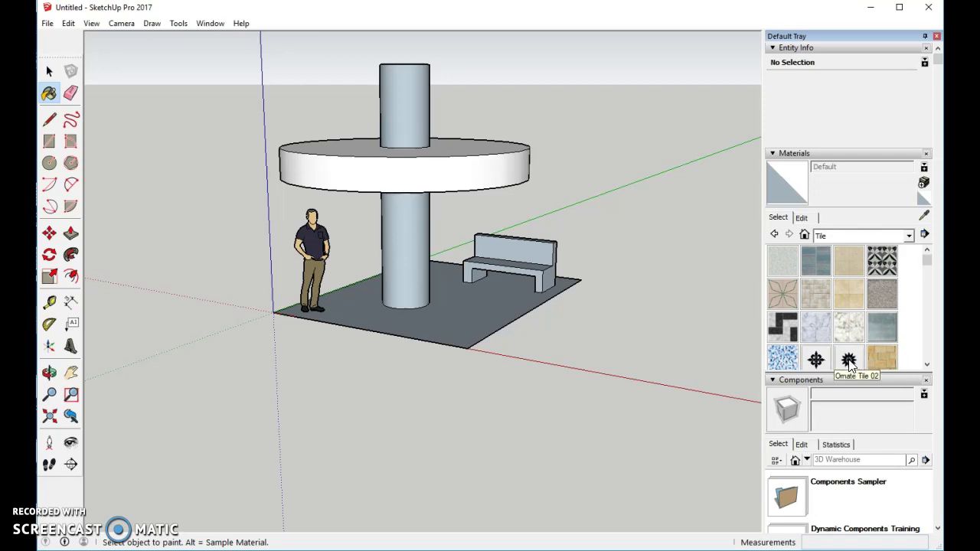
{"action": "left_click", "coordinate": [848, 360]}
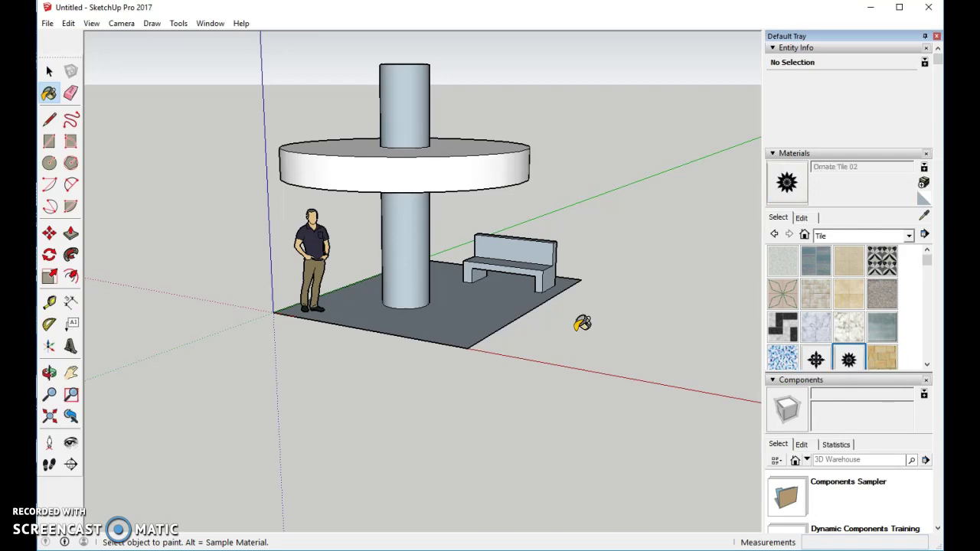
Paint both post sections and the roof disc's rim with Ornate Tile 02
{"action": "left_click", "coordinate": [406, 268]}
{"action": "left_click", "coordinate": [409, 107]}
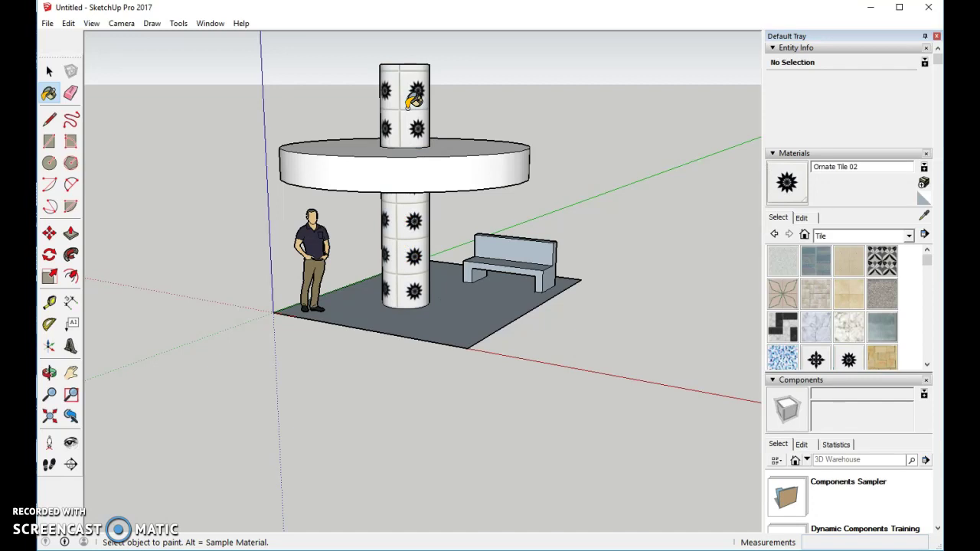
{"action": "left_click", "coordinate": [469, 167]}
{"action": "mouse_move", "coordinate": [619, 182]}
{"action": "middle_mouse_down"}
{"action": "mouse_move", "coordinate": [280, 236]}
{"action": "mouse_move", "coordinate": [549, 131]}
{"action": "mouse_move", "coordinate": [586, 149]}
{"action": "mouse_move", "coordinate": [571, 244]}
{"action": "middle_mouse_up"}
{"action": "scroll", "coordinate": [617, 219], "scroll_direction": "up", "scroll_amount": 4}
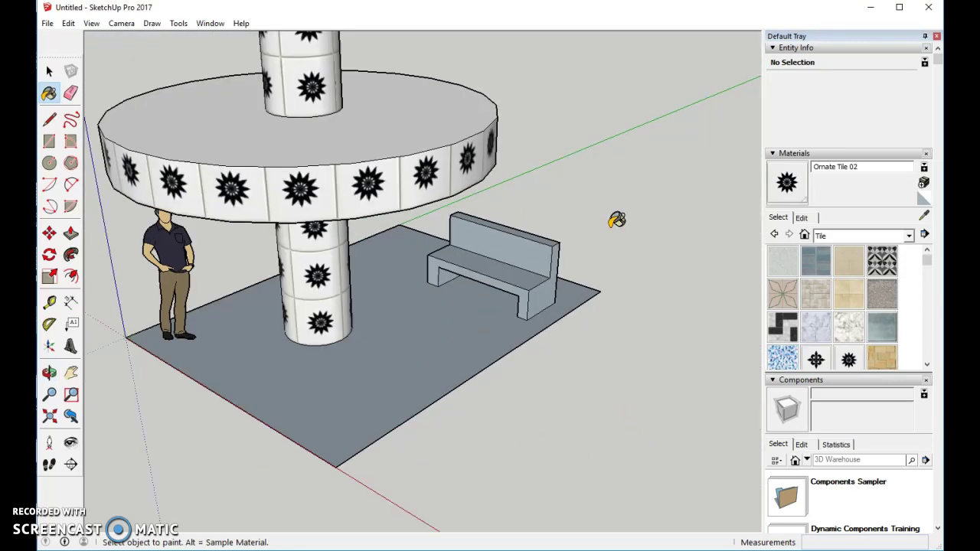
Select Wood Floor Dark from the Wood materials collection
{"action": "middle_click_drag", "start_coordinate": [562, 364], "coordinate": [583, 323]}
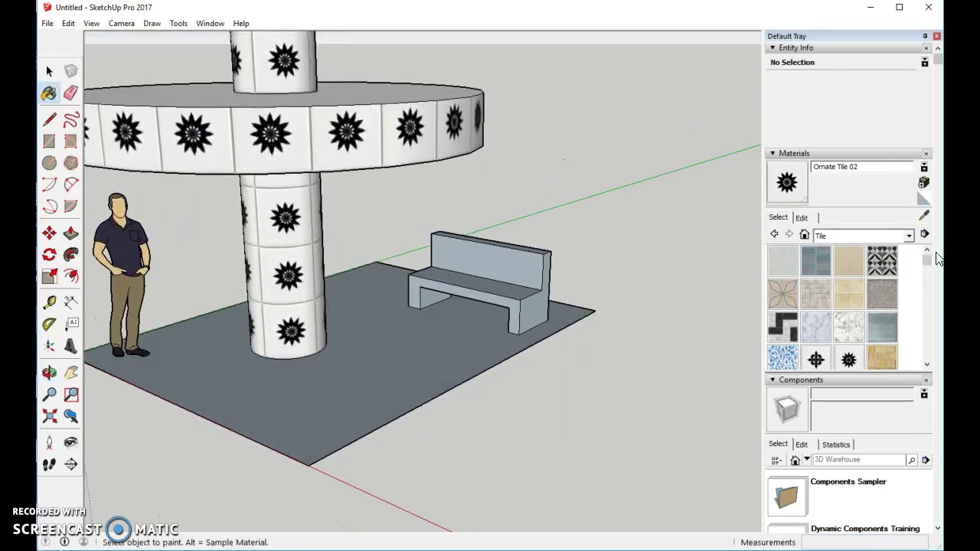
{"action": "left_click", "coordinate": [909, 238]}
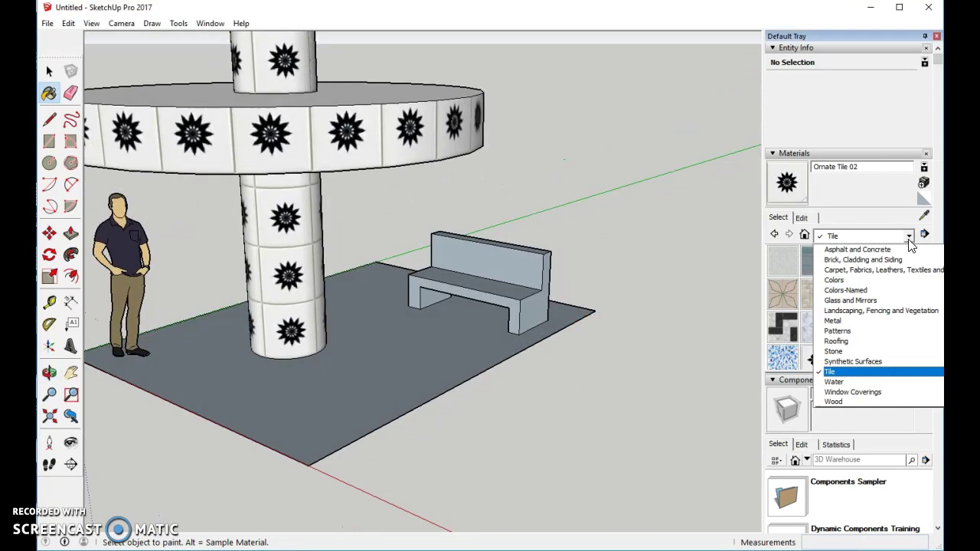
{"action": "left_click", "coordinate": [833, 404]}
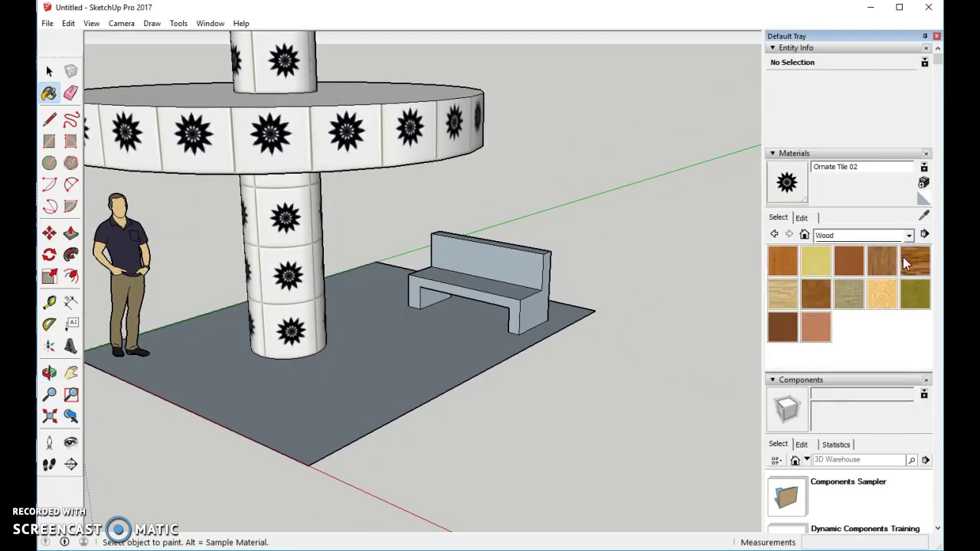
{"action": "left_click", "coordinate": [915, 260]}
Paint the bench backrest, seat, front, right end and rear face with Wood Floor Dark
{"action": "left_click", "coordinate": [519, 249]}
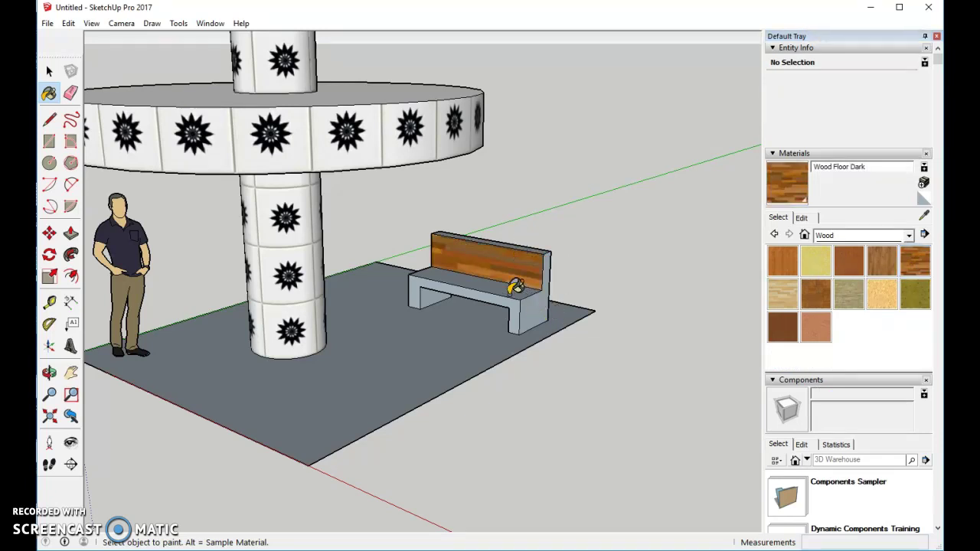
{"action": "left_click", "coordinate": [512, 289]}
{"action": "left_click", "coordinate": [524, 300]}
{"action": "left_click", "coordinate": [559, 300]}
{"action": "mouse_move", "coordinate": [559, 300]}
{"action": "middle_mouse_down"}
{"action": "mouse_move", "coordinate": [502, 304]}
{"action": "mouse_move", "coordinate": [145, 256]}
{"action": "mouse_move", "coordinate": [498, 291]}
{"action": "middle_mouse_up"}
{"action": "left_click", "coordinate": [523, 305]}
Paint the remaining leg, top and side faces of the bench with dark wood
{"action": "mouse_move", "coordinate": [515, 232]}
{"action": "middle_mouse_down"}
{"action": "mouse_move", "coordinate": [437, 257]}
{"action": "mouse_move", "coordinate": [568, 336]}
{"action": "middle_mouse_up"}
{"action": "left_click", "coordinate": [558, 340]}
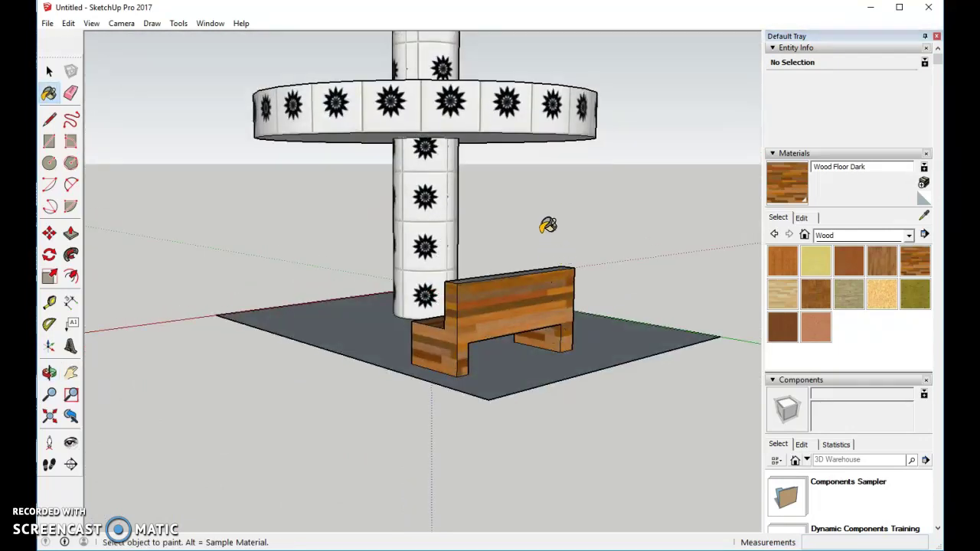
{"action": "scroll", "coordinate": [539, 265], "scroll_direction": "up", "scroll_amount": 5}
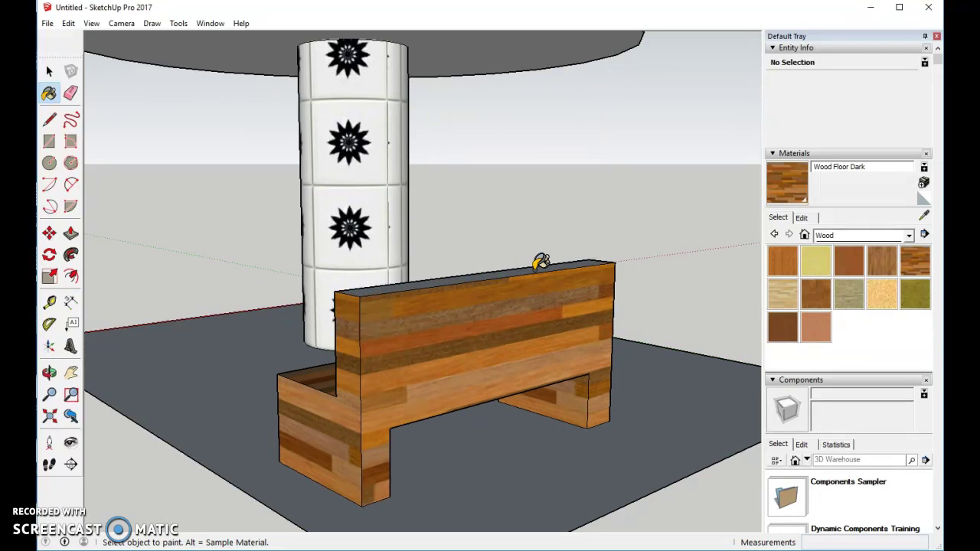
{"action": "left_click", "coordinate": [540, 262]}
{"action": "mouse_move", "coordinate": [541, 261]}
{"action": "middle_mouse_down"}
{"action": "mouse_move", "coordinate": [525, 306]}
{"action": "mouse_move", "coordinate": [248, 363]}
{"action": "middle_mouse_up"}
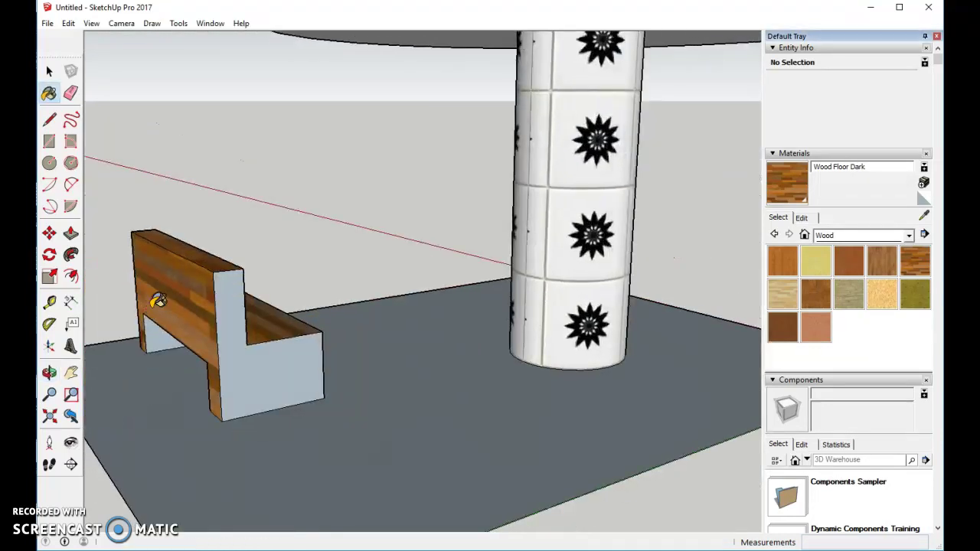
{"action": "left_click", "coordinate": [267, 374]}
{"action": "mouse_move", "coordinate": [115, 222]}
{"action": "middle_mouse_down"}
{"action": "mouse_move", "coordinate": [362, 327]}
{"action": "mouse_move", "coordinate": [332, 372]}
{"action": "middle_mouse_up"}
{"action": "mouse_move", "coordinate": [401, 382]}
{"action": "middle_mouse_down"}
{"action": "mouse_move", "coordinate": [300, 387]}
{"action": "mouse_move", "coordinate": [586, 452]}
{"action": "middle_mouse_up"}
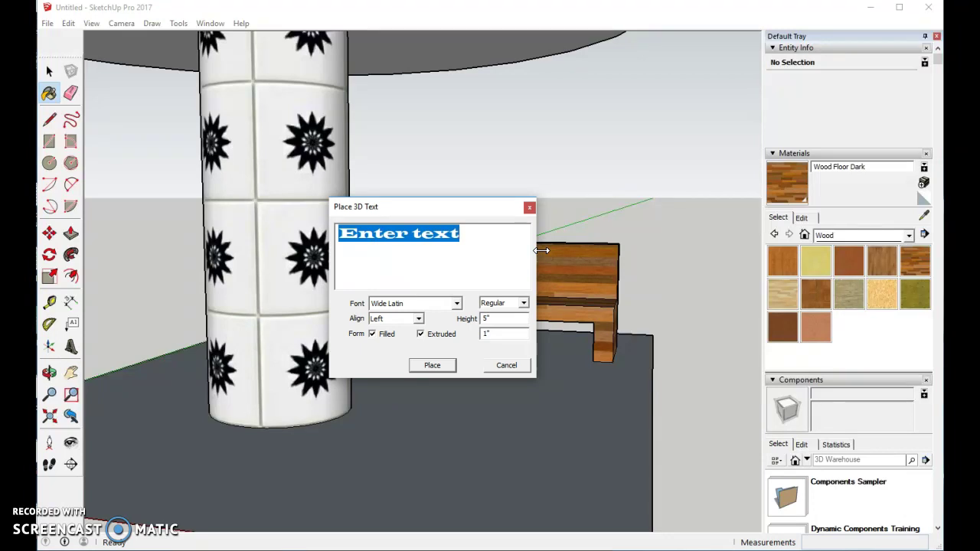
Create 3D text 'BUS STOP' in Wide Latin, 5" high, filled and extruded 1"
{"action": "type", "text": "BUS"}
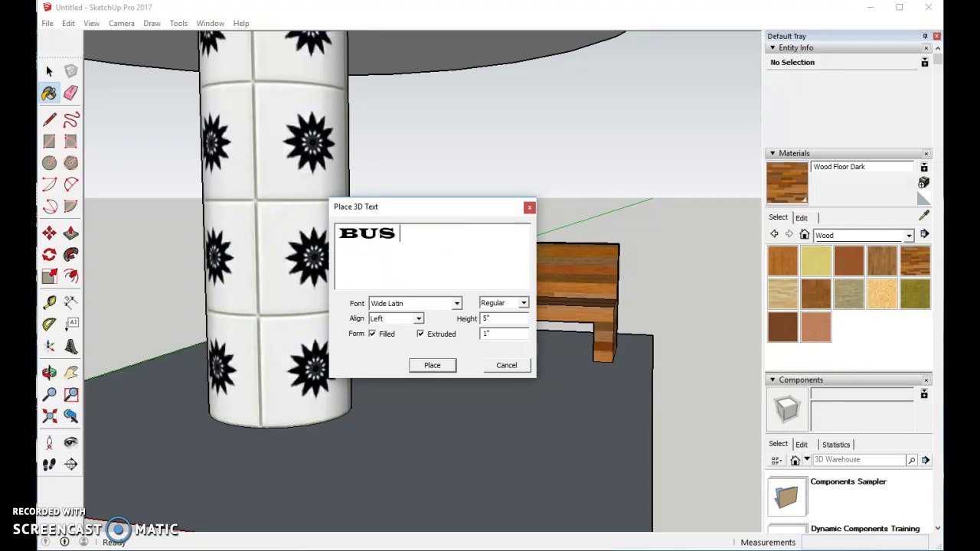
{"action": "type", "text": " STOP"}
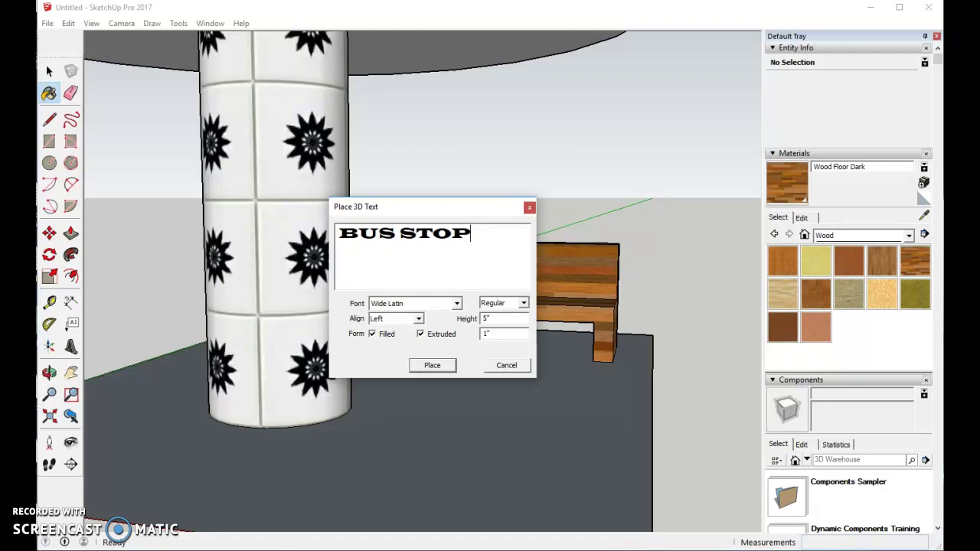
{"action": "left_click", "coordinate": [432, 365]}
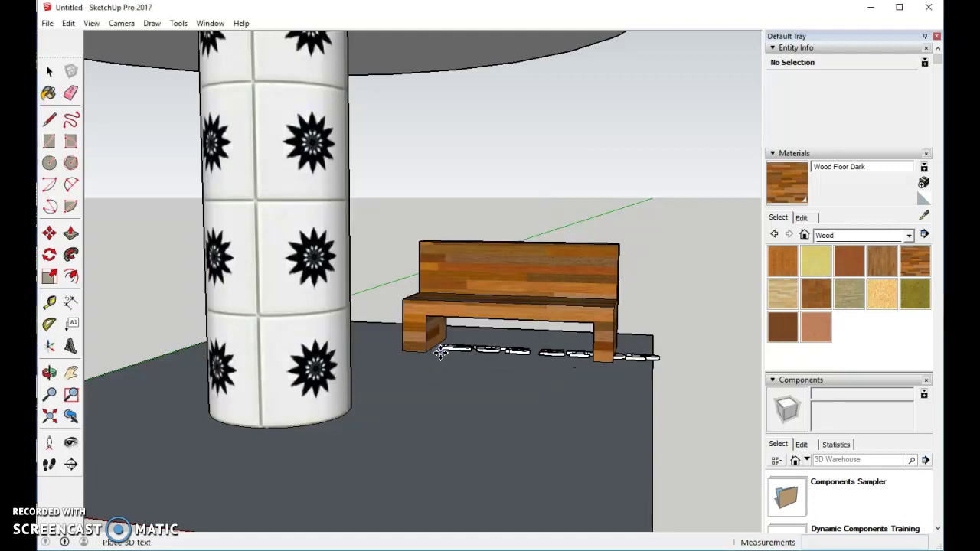
Drop the 3D BUS STOP text onto the backrest, stretch it taller, then shrink it to fit inside
{"action": "left_click", "coordinate": [424, 270]}
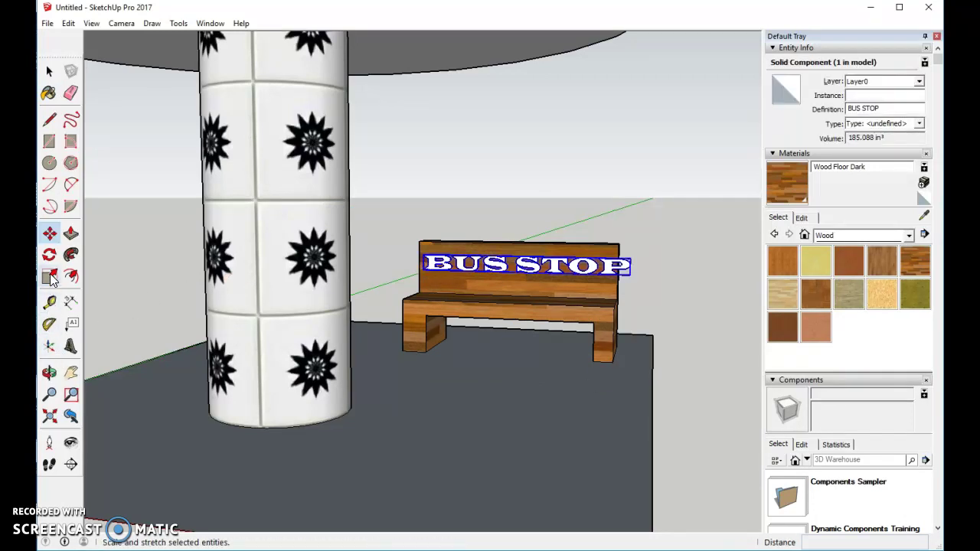
{"action": "left_click", "coordinate": [49, 277]}
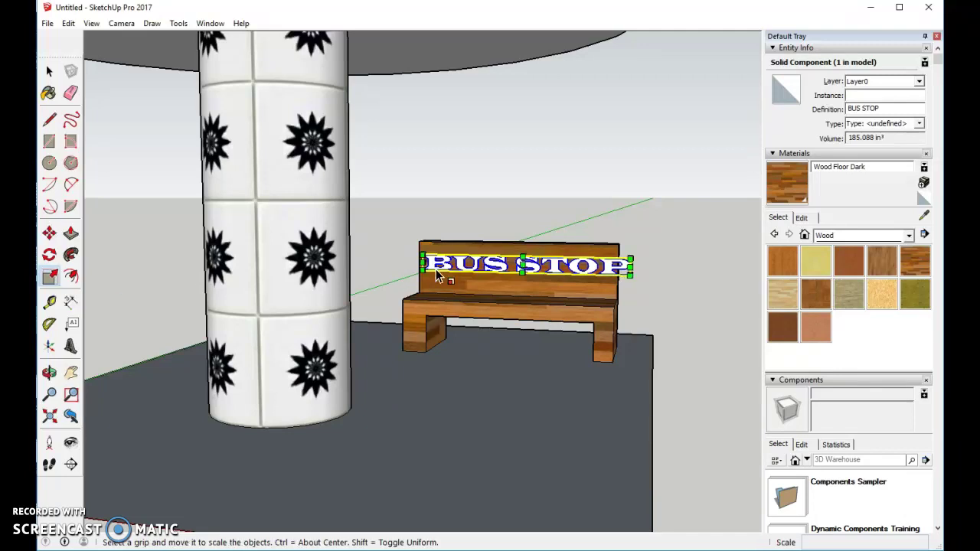
{"action": "left_click", "coordinate": [523, 275]}
{"action": "left_click", "coordinate": [523, 284]}
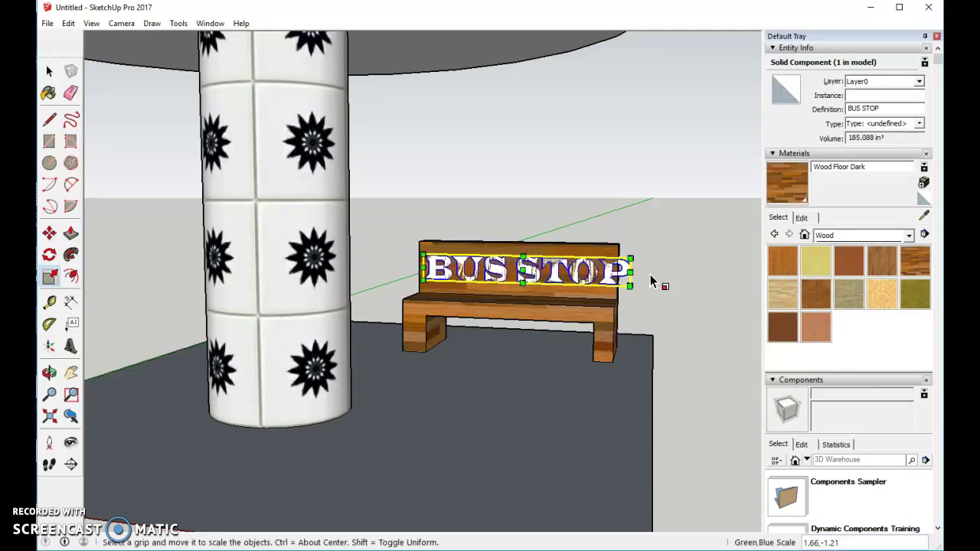
{"action": "left_click_drag", "start_coordinate": [629, 271], "coordinate": [612, 260]}
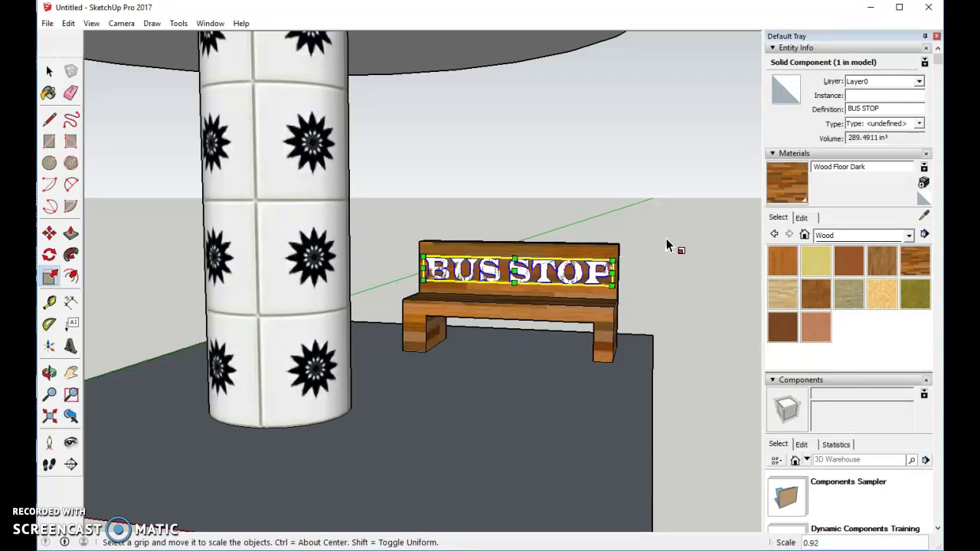
{"action": "left_click", "coordinate": [49, 71]}
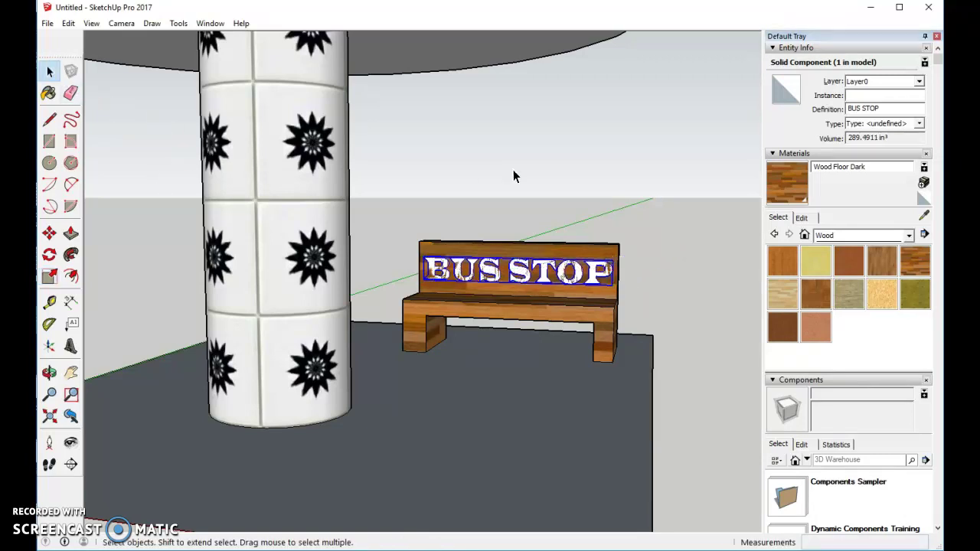
{"action": "left_click", "coordinate": [513, 169]}
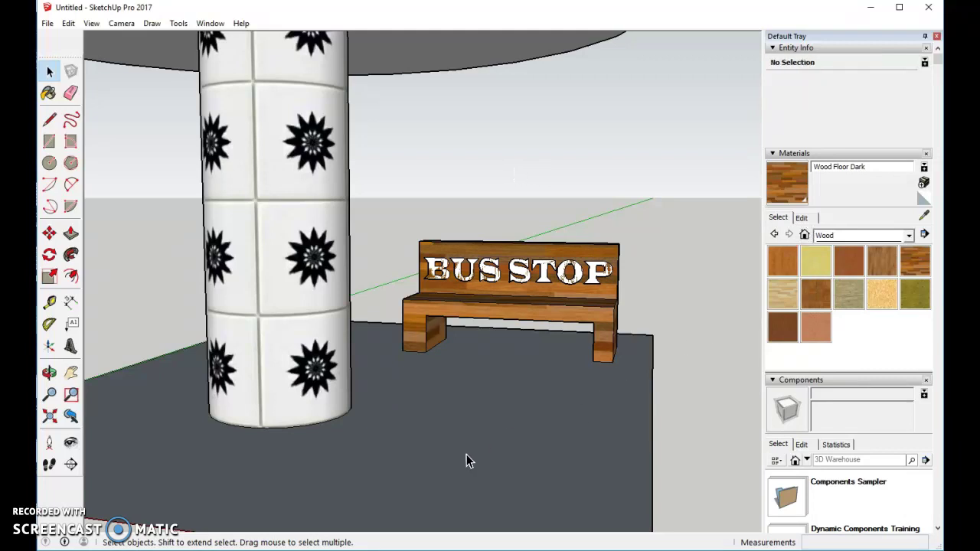
Zoom in and back out to frame the tiled post, roof disc and lettered bench together
{"action": "scroll", "coordinate": [464, 454], "scroll_direction": "down", "scroll_amount": 2}
{"action": "scroll", "coordinate": [490, 480], "scroll_direction": "up", "scroll_amount": 2}
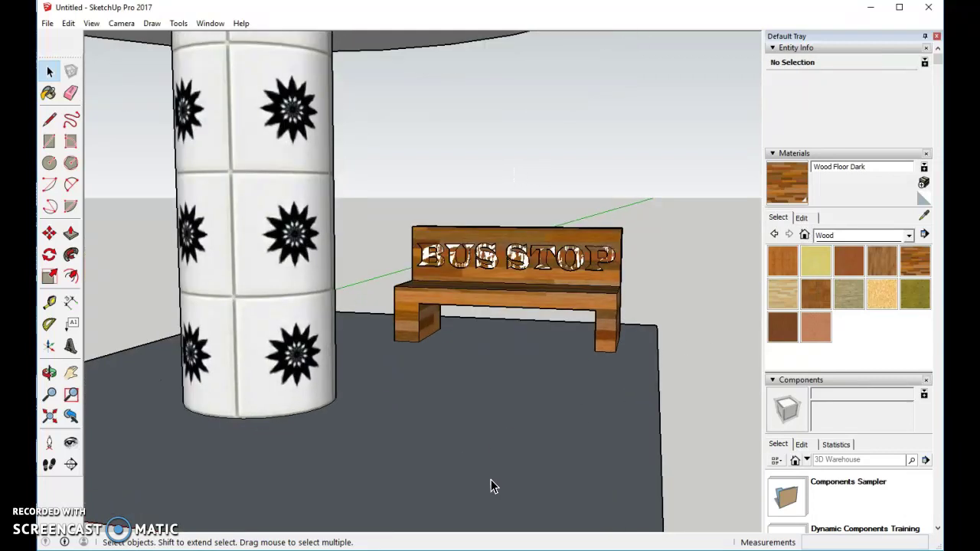
{"action": "scroll", "coordinate": [324, 325], "scroll_direction": "down", "scroll_amount": 4}
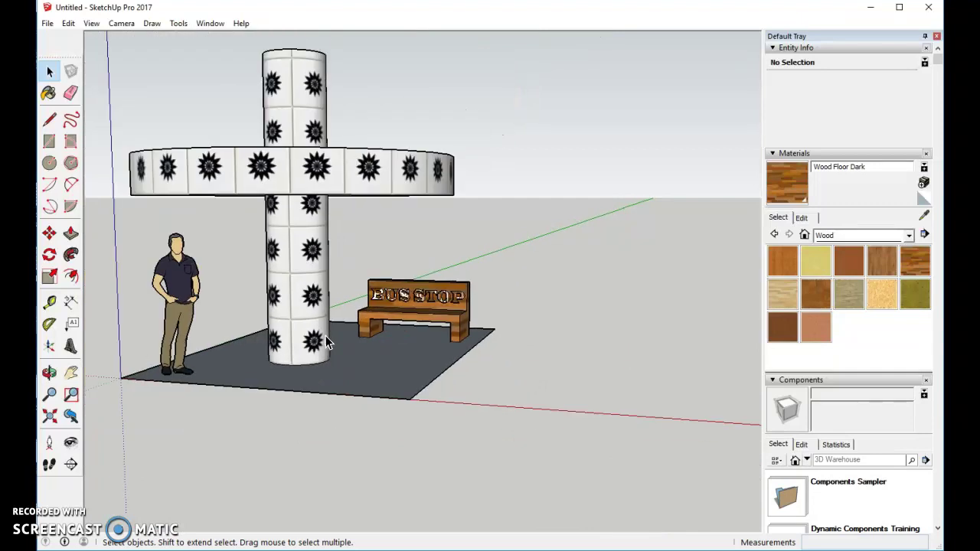